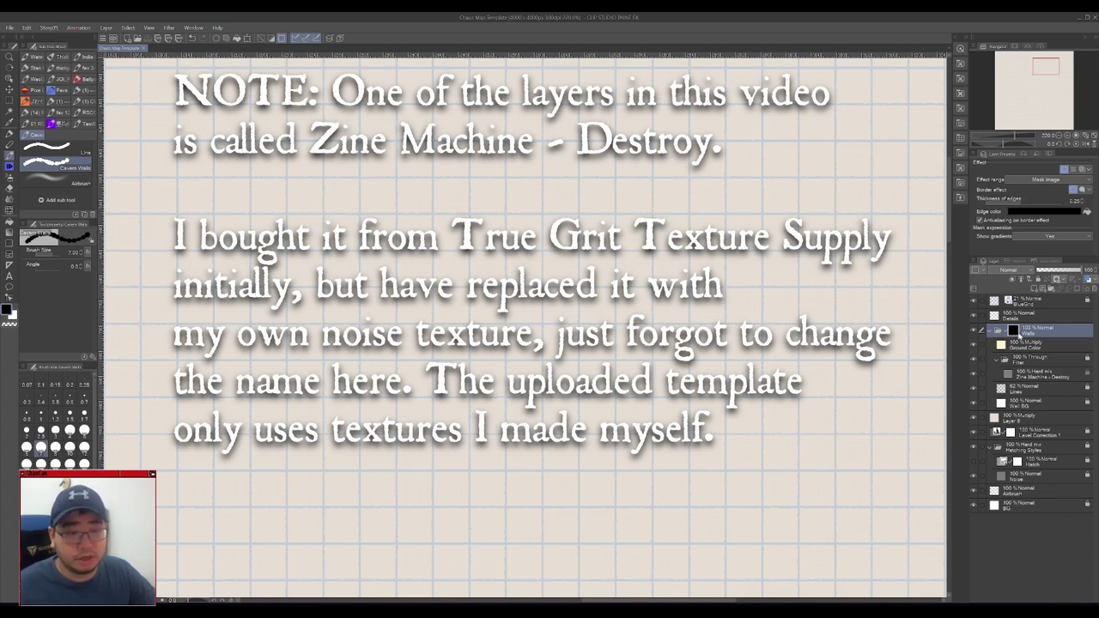
- Draw 3 by 4, 4 by 6 and 4 by 4 square rectangular rooms on the Walls layer, linked by one-square-wide corridors
{"action": "left_click", "coordinate": [9, 244]}
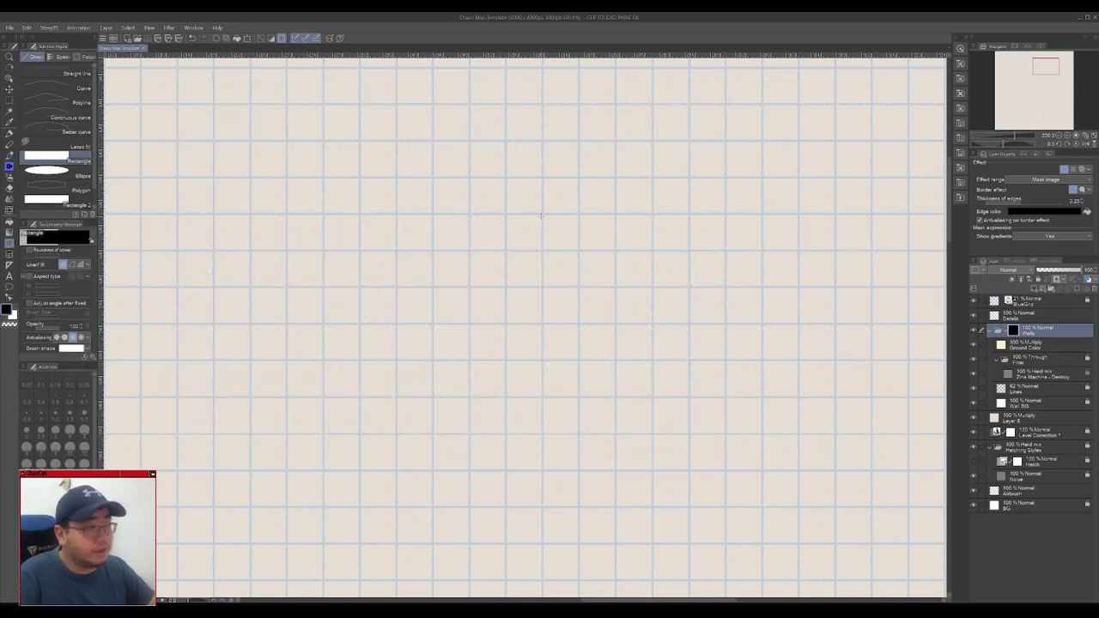
{"action": "left_click_drag", "start_coordinate": [541, 215], "coordinate": [651, 360]}
{"action": "left_click_drag", "start_coordinate": [704, 282], "coordinate": [558, 348]}
{"action": "left_click_drag", "start_coordinate": [600, 175], "coordinate": [747, 393]}
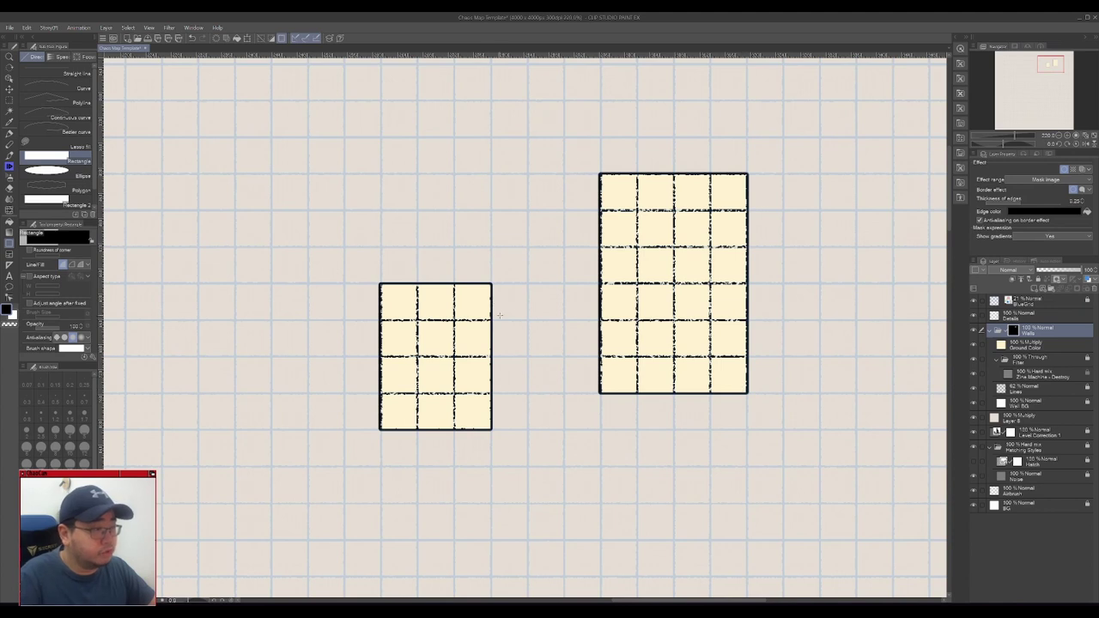
{"action": "left_click_drag", "start_coordinate": [491, 320], "coordinate": [623, 349]}
{"action": "left_click", "coordinate": [974, 302]}
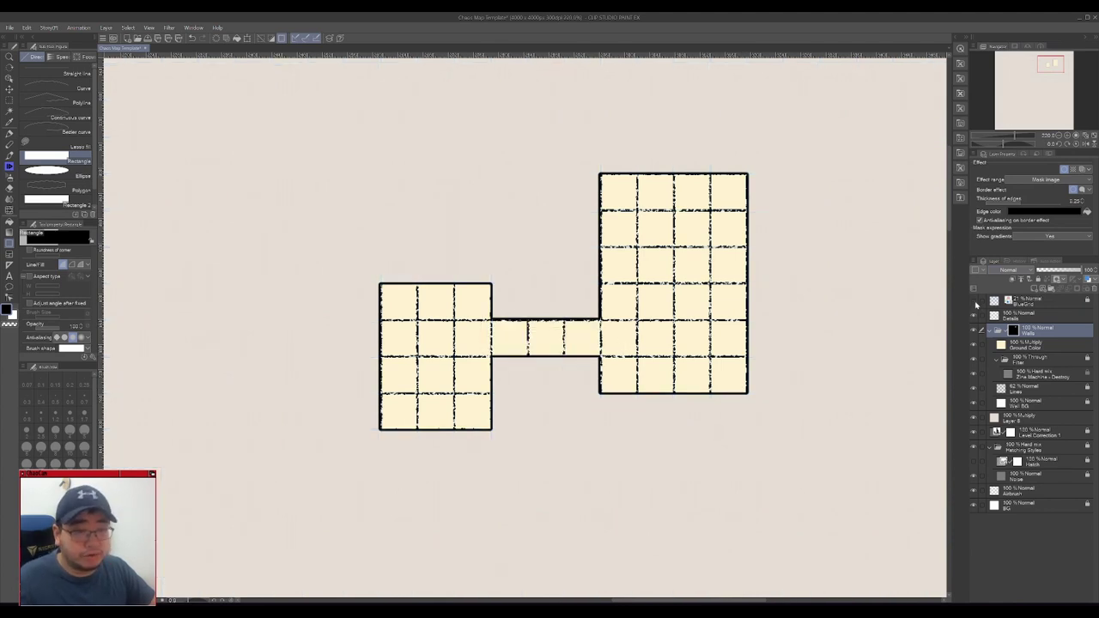
{"action": "left_click", "coordinate": [973, 302]}
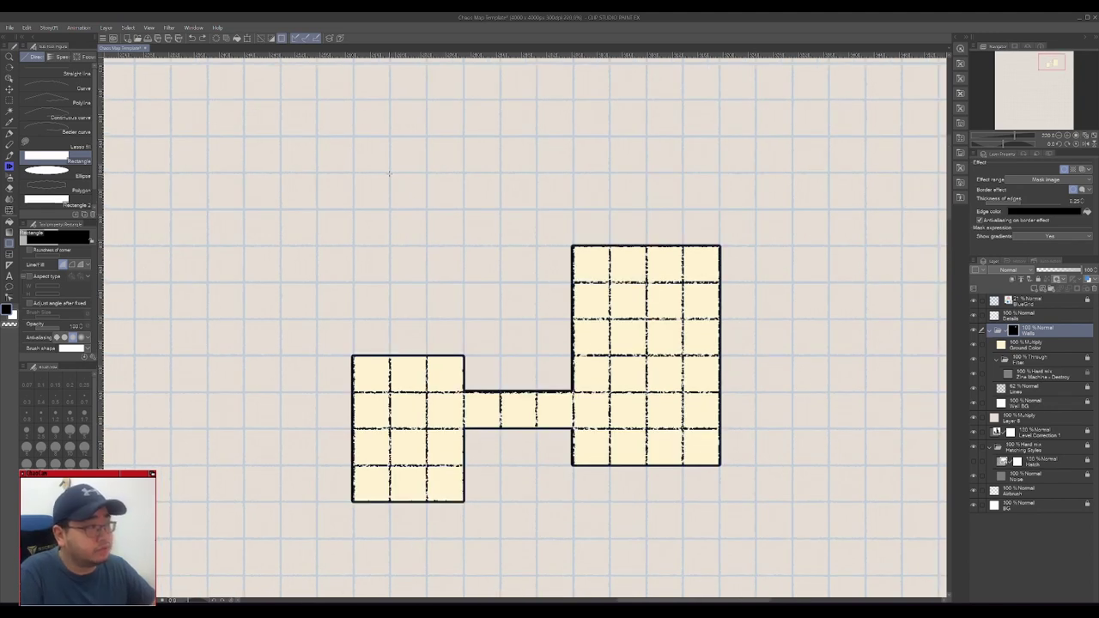
{"action": "left_click_drag", "start_coordinate": [389, 173], "coordinate": [535, 319]}
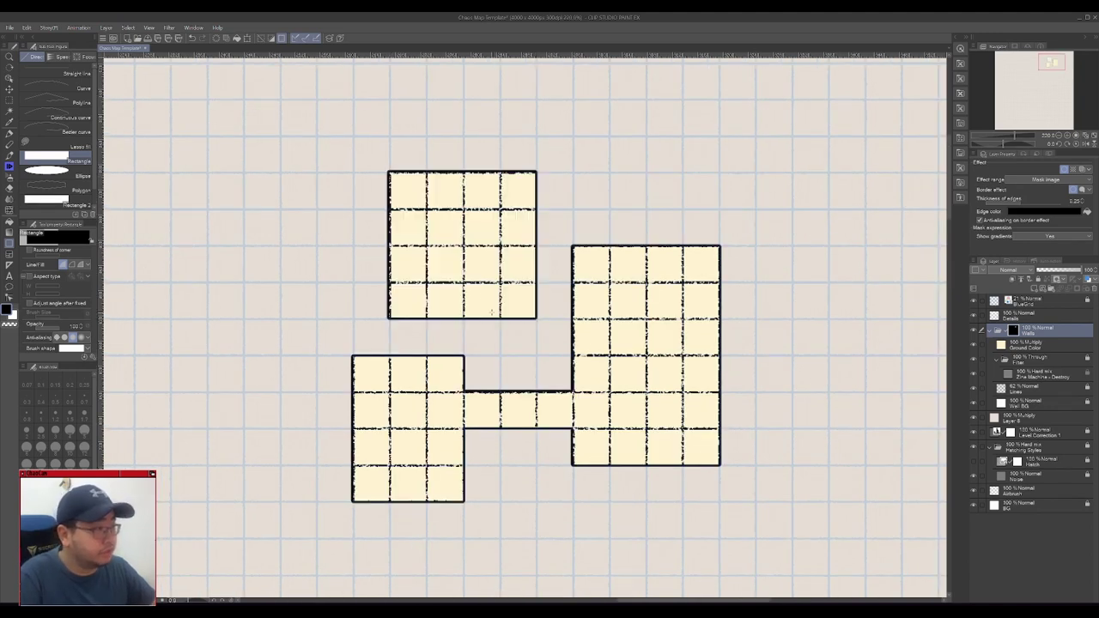
- Erase all four corners of the 4 by 6 room diagonally and round off the upper corners of the 4 by 4 room
{"action": "key", "text": "e"}
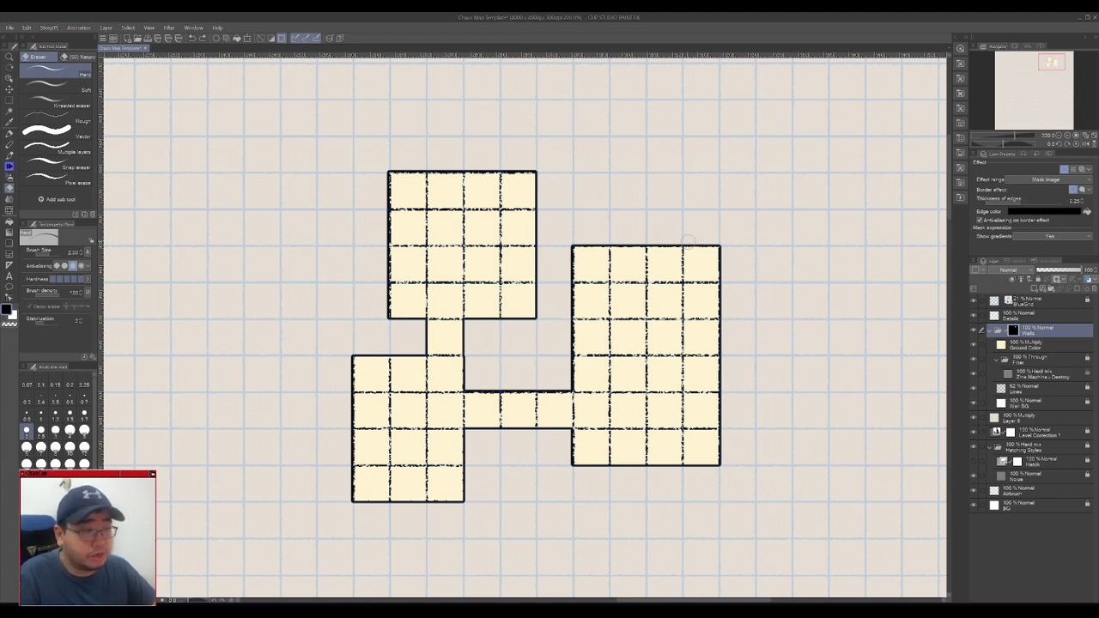
{"action": "mouse_move", "coordinate": [688, 239]}
{"action": "left_mouse_down"}
{"action": "mouse_move", "coordinate": [724, 276]}
{"action": "mouse_move", "coordinate": [725, 246]}
{"action": "left_mouse_up"}
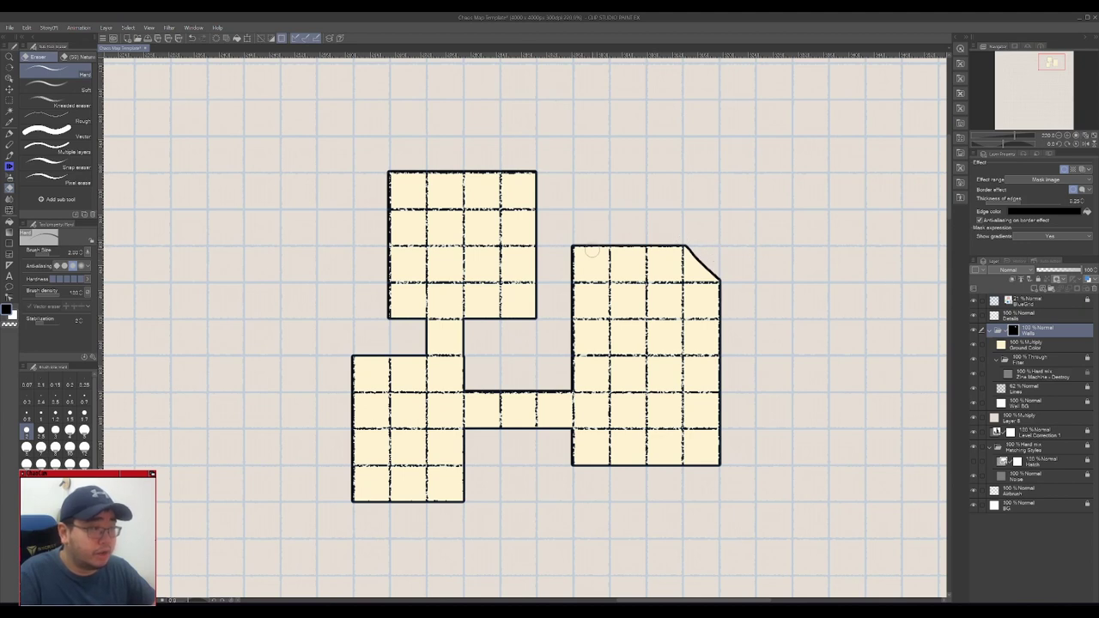
{"action": "mouse_move", "coordinate": [605, 242]}
{"action": "left_mouse_down"}
{"action": "mouse_move", "coordinate": [569, 281]}
{"action": "mouse_move", "coordinate": [571, 256]}
{"action": "mouse_move", "coordinate": [573, 265]}
{"action": "left_mouse_up"}
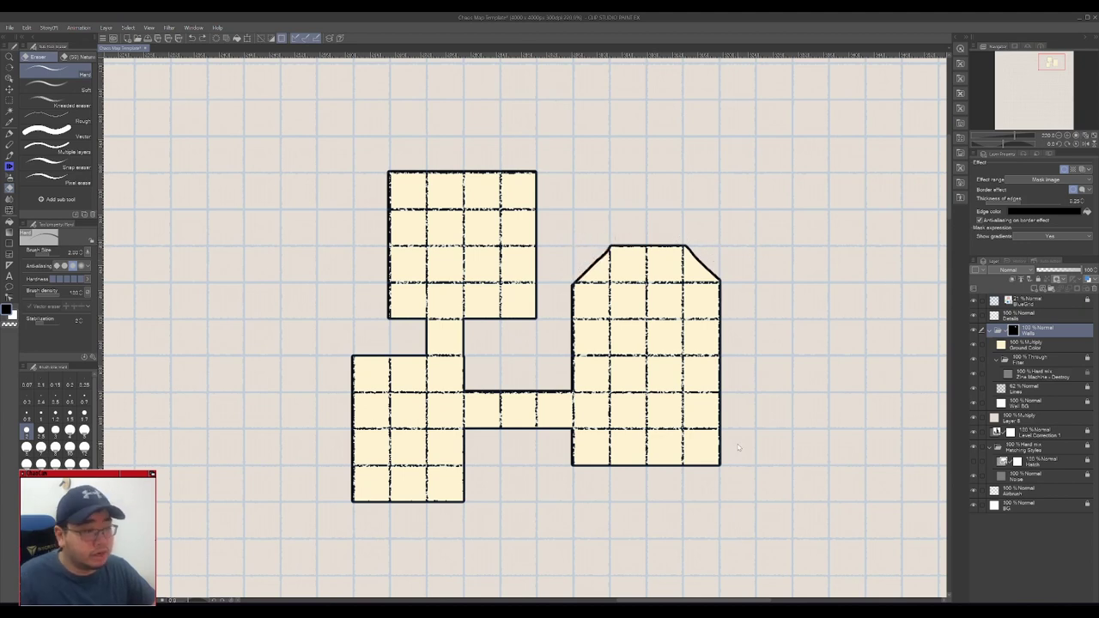
{"action": "mouse_move", "coordinate": [726, 432]}
{"action": "left_mouse_down"}
{"action": "mouse_move", "coordinate": [689, 475]}
{"action": "mouse_move", "coordinate": [734, 427]}
{"action": "mouse_move", "coordinate": [717, 463]}
{"action": "left_mouse_up"}
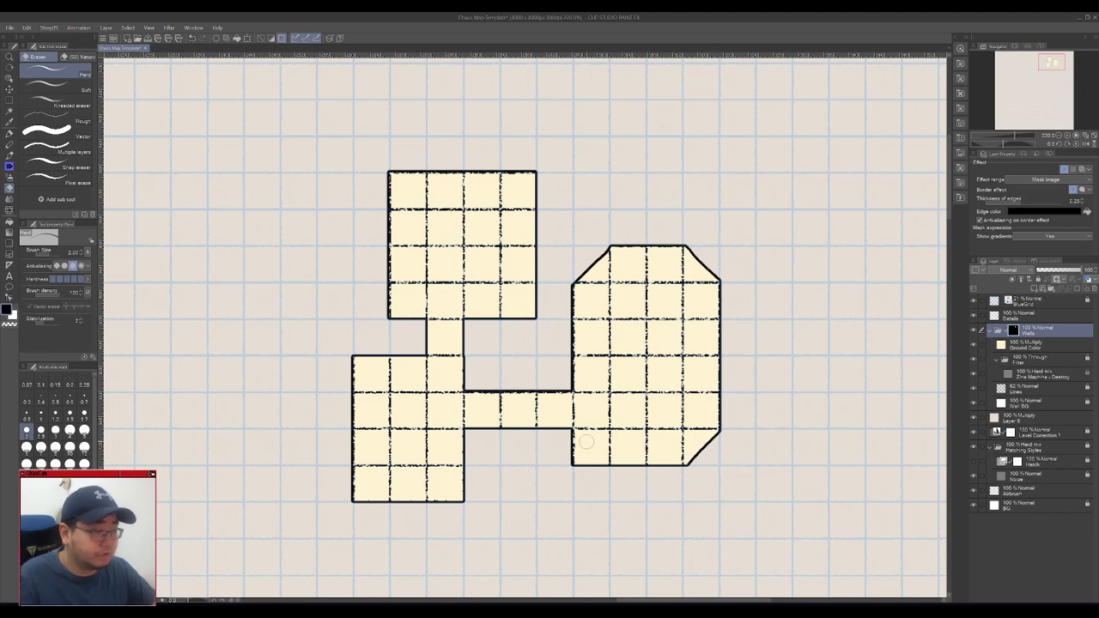
{"action": "left_click_drag", "start_coordinate": [570, 432], "coordinate": [609, 468]}
{"action": "left_click_drag", "start_coordinate": [591, 461], "coordinate": [576, 452]}
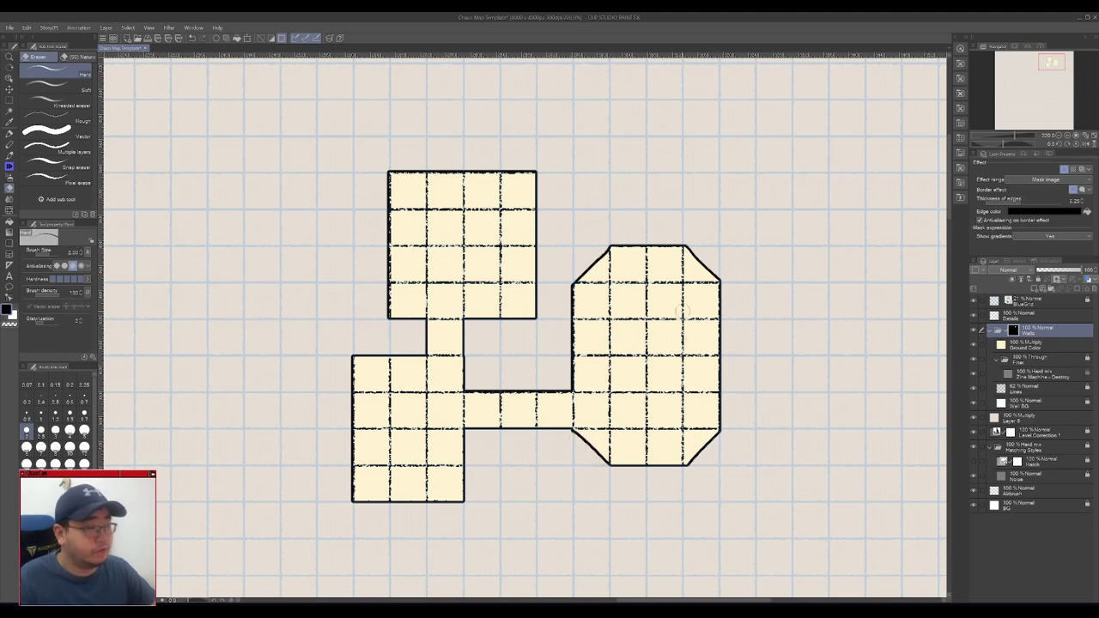
{"action": "left_click_drag", "start_coordinate": [500, 167], "coordinate": [541, 206]}
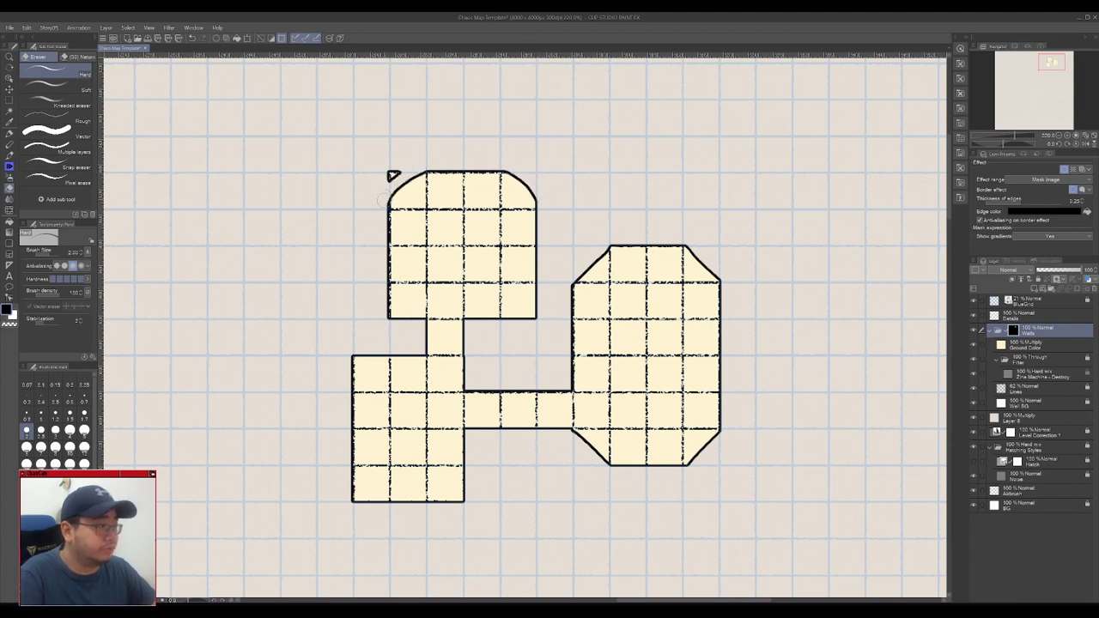
{"action": "left_click_drag", "start_coordinate": [390, 172], "coordinate": [397, 171]}
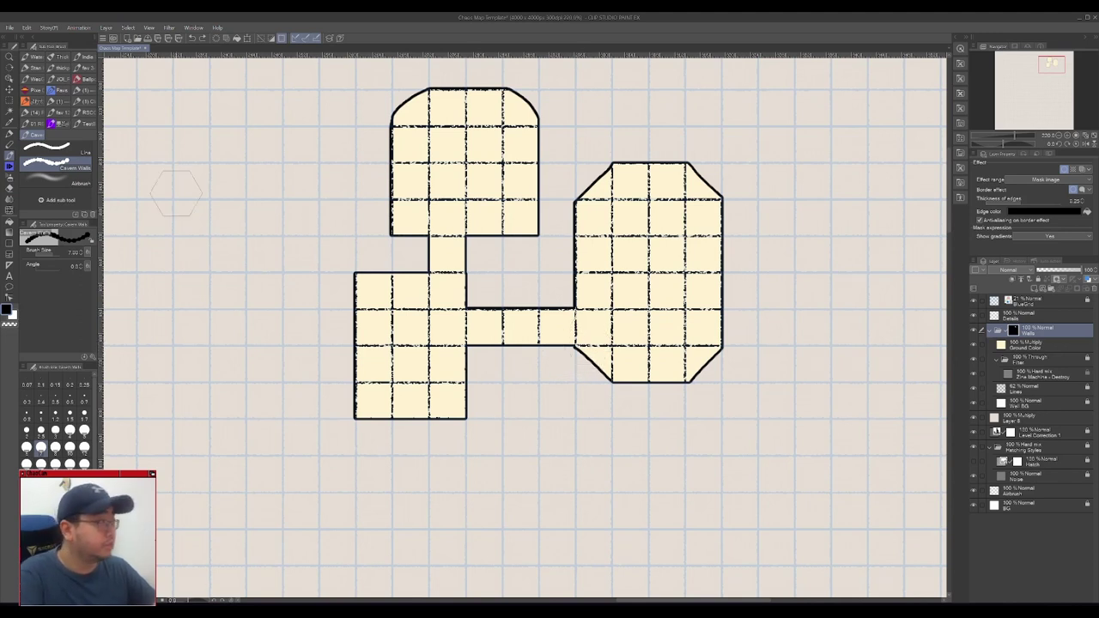
- Paint a rough tunnel with the Cavern Walls brush from the 3 by 4 room around to the octagonal room's east side, and hide the BlueGrid layer
{"action": "left_click", "coordinate": [75, 168]}
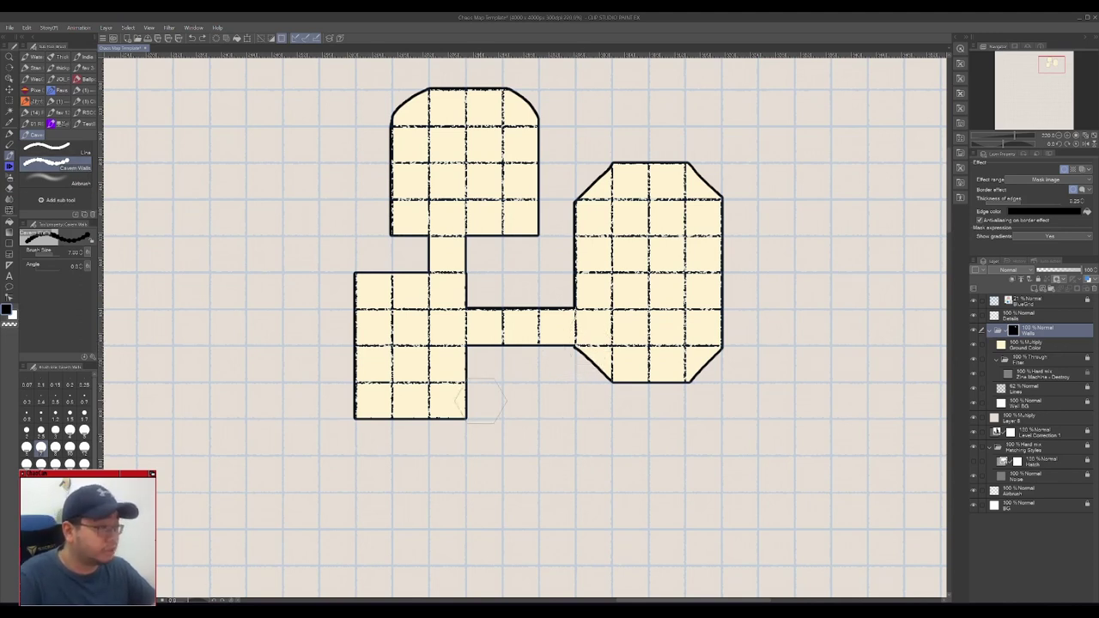
{"action": "mouse_move", "coordinate": [469, 382]}
{"action": "left_mouse_down"}
{"action": "mouse_move", "coordinate": [485, 418]}
{"action": "mouse_move", "coordinate": [459, 416]}
{"action": "mouse_move", "coordinate": [554, 496]}
{"action": "mouse_move", "coordinate": [532, 447]}
{"action": "mouse_move", "coordinate": [588, 494]}
{"action": "mouse_move", "coordinate": [605, 477]}
{"action": "mouse_move", "coordinate": [575, 477]}
{"action": "mouse_move", "coordinate": [664, 448]}
{"action": "mouse_move", "coordinate": [691, 422]}
{"action": "mouse_move", "coordinate": [732, 434]}
{"action": "mouse_move", "coordinate": [779, 372]}
{"action": "mouse_move", "coordinate": [795, 290]}
{"action": "mouse_move", "coordinate": [764, 297]}
{"action": "mouse_move", "coordinate": [723, 261]}
{"action": "left_mouse_up"}
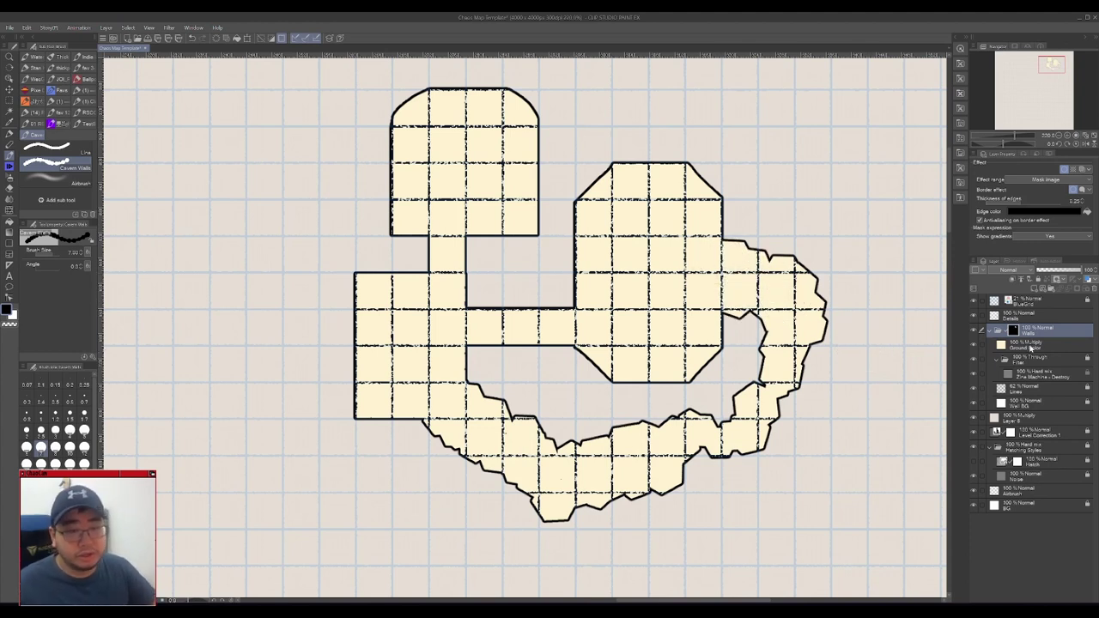
{"action": "left_click", "coordinate": [973, 302]}
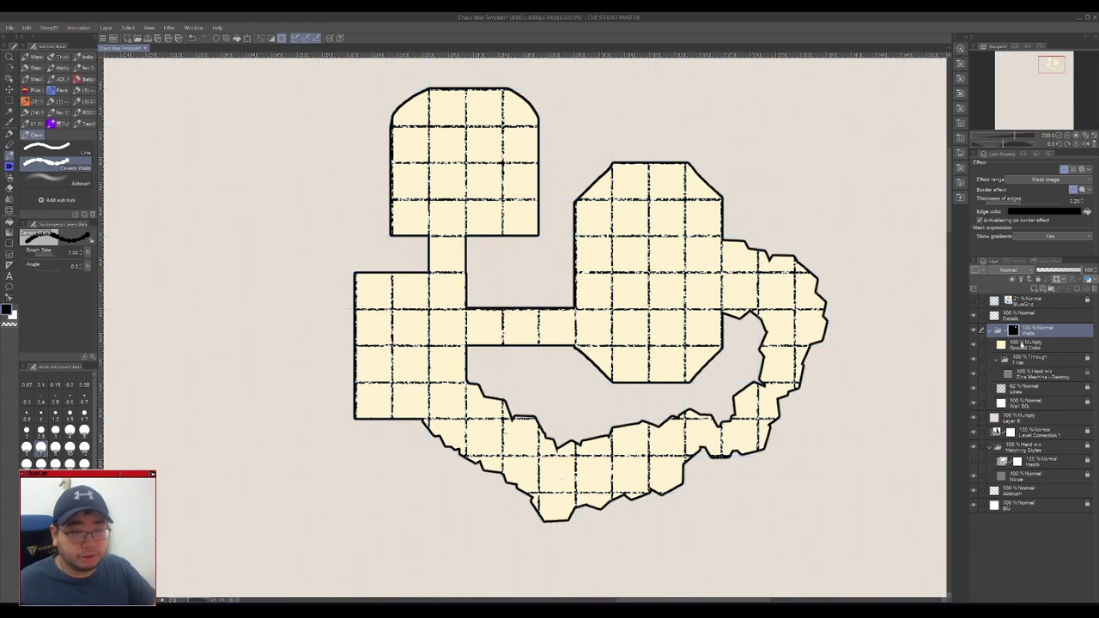
- Try different hue and saturation settings on the Ground Color layer
{"action": "left_click", "coordinate": [1023, 347]}
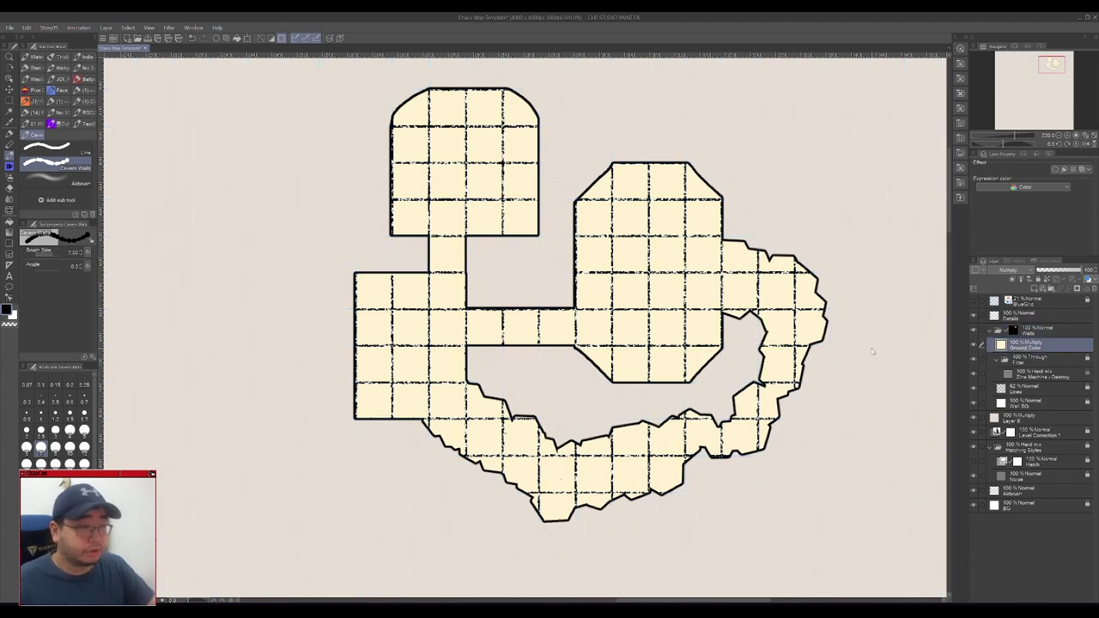
{"action": "key", "text": "ctrl+u"}
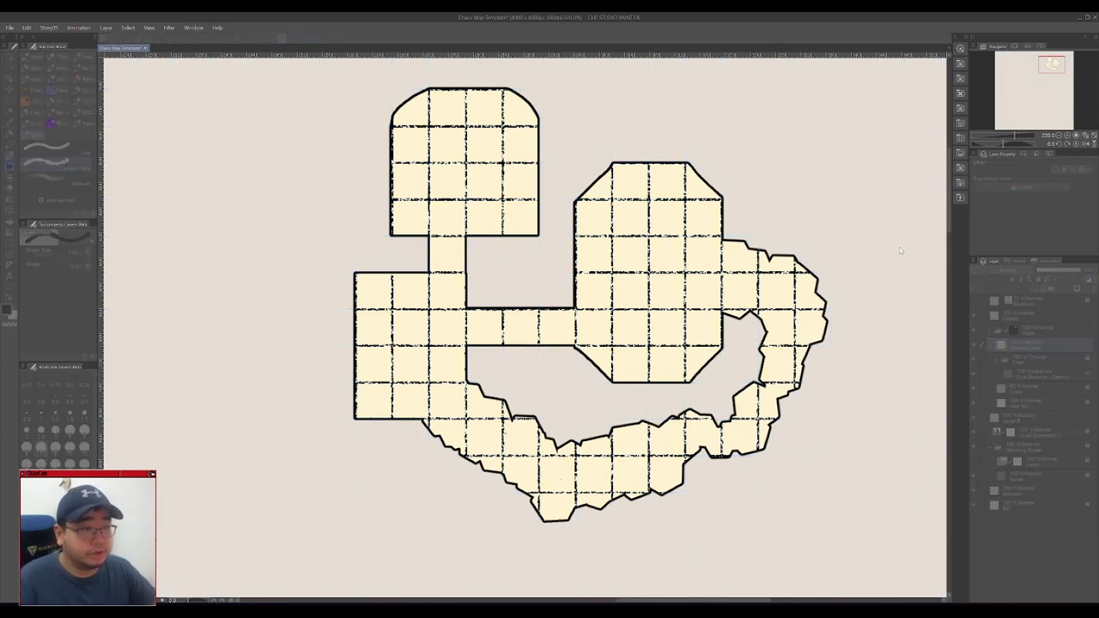
{"action": "left_click", "coordinate": [899, 251]}
{"action": "left_click", "coordinate": [939, 247]}
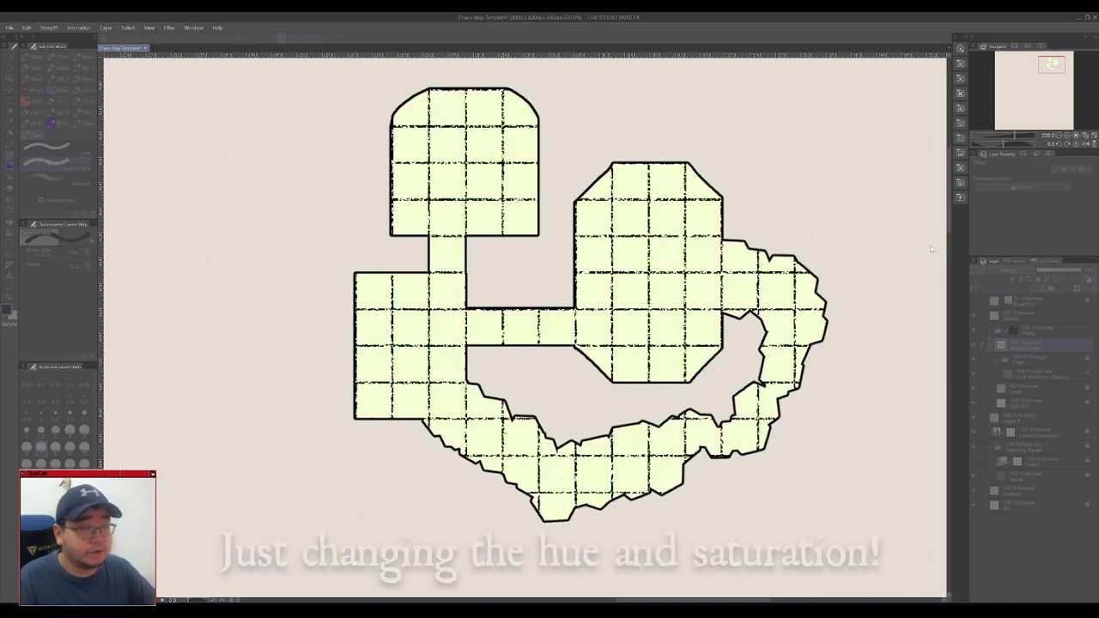
{"action": "left_click", "coordinate": [900, 247]}
{"action": "left_click_drag", "start_coordinate": [917, 246], "coordinate": [926, 246]}
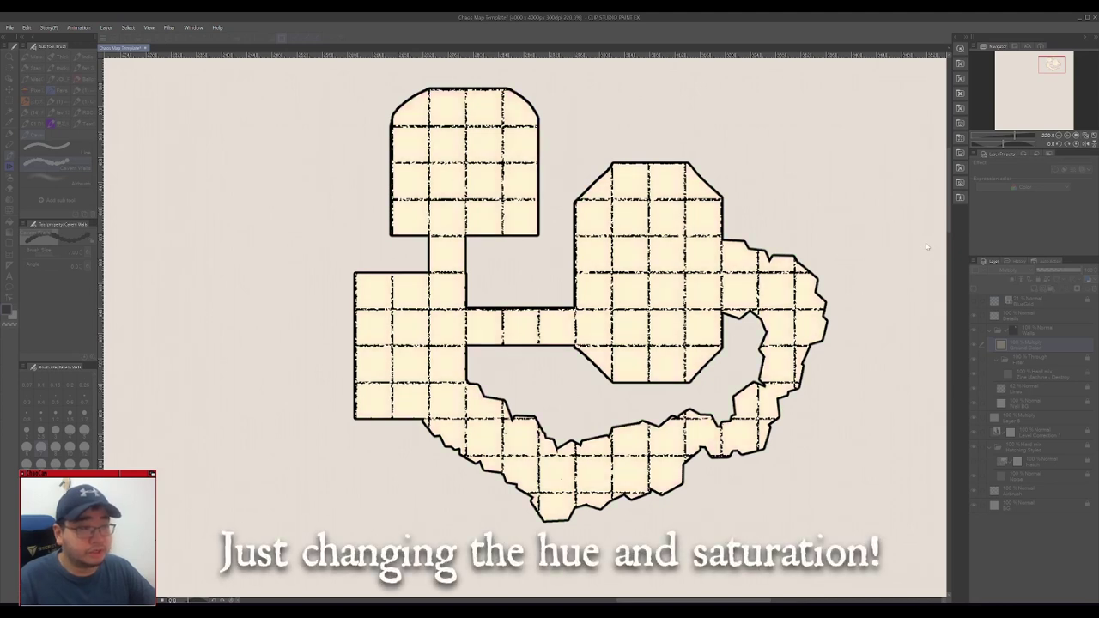
{"action": "left_click", "coordinate": [983, 254]}
- Try a different hue for the map background on Layer 8
{"action": "left_click", "coordinate": [1017, 418]}
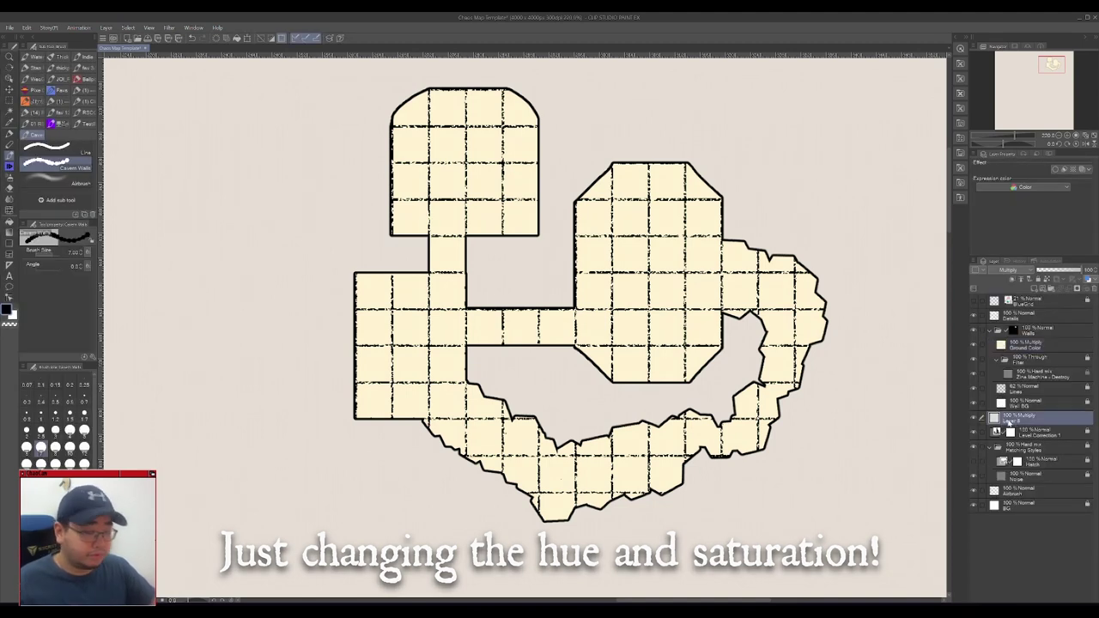
{"action": "key", "text": "ctrl+u"}
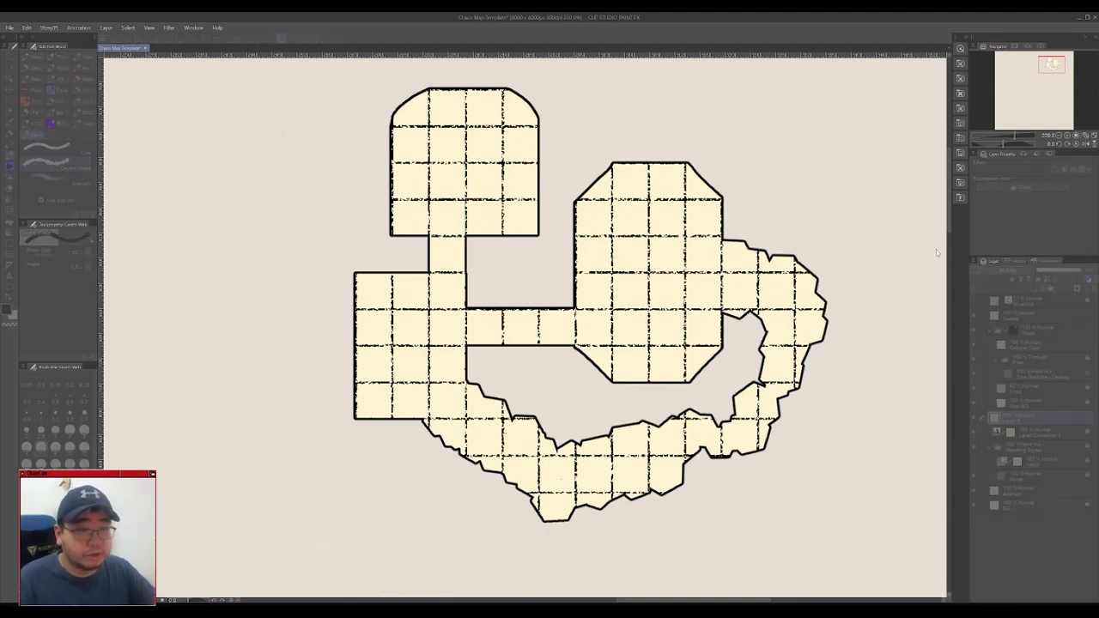
{"action": "left_click_drag", "start_coordinate": [926, 246], "coordinate": [909, 249]}
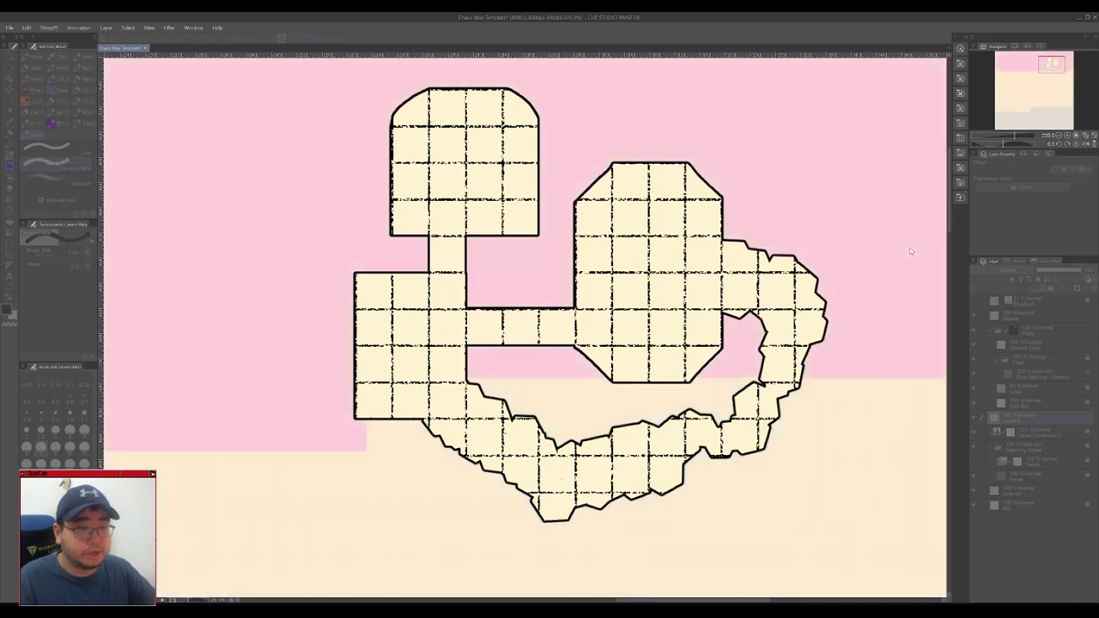
{"action": "left_click", "coordinate": [982, 255]}
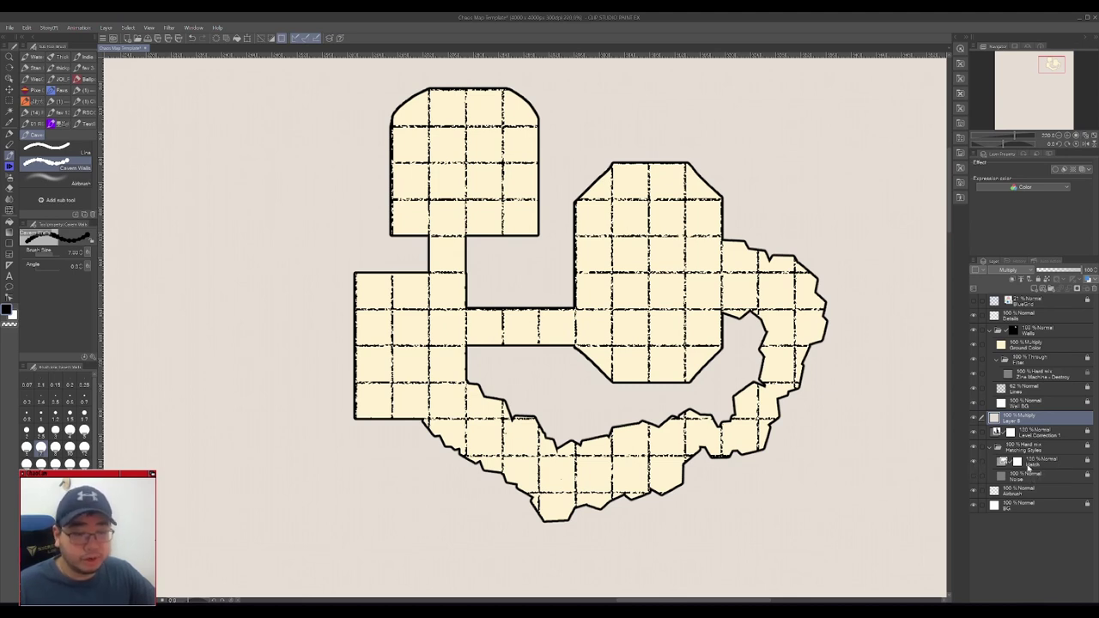
- On the Airbrush layer, paint hatching around the outside of all rooms and passages with the Airbrush at size 8
{"action": "left_click", "coordinate": [1021, 490]}
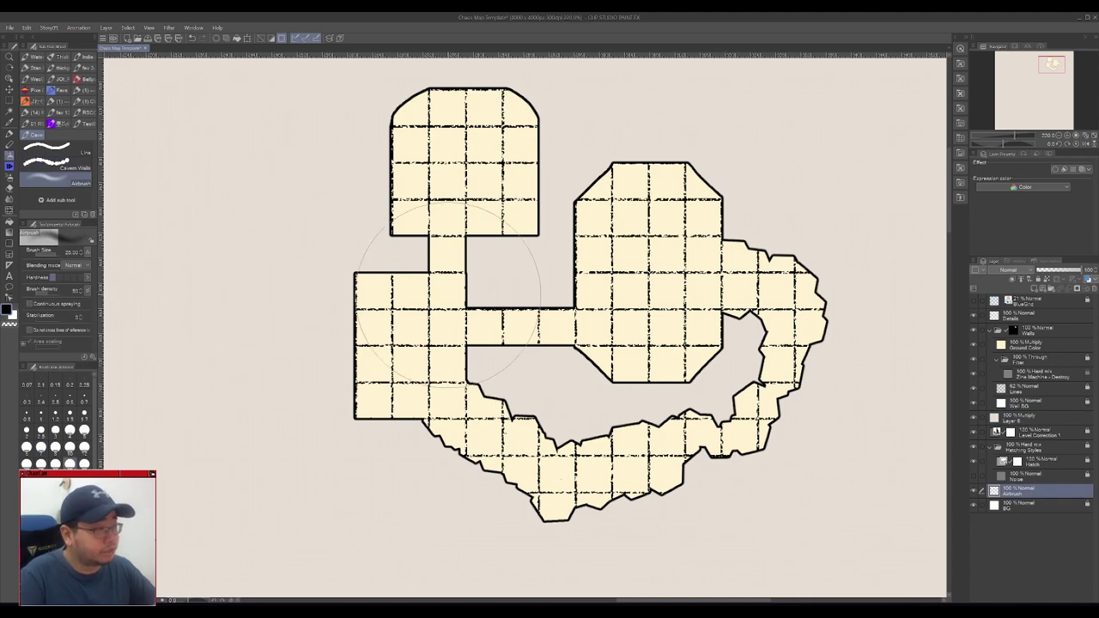
{"action": "key", "text": "bracketright"}
{"action": "key", "text": "bracketright"}
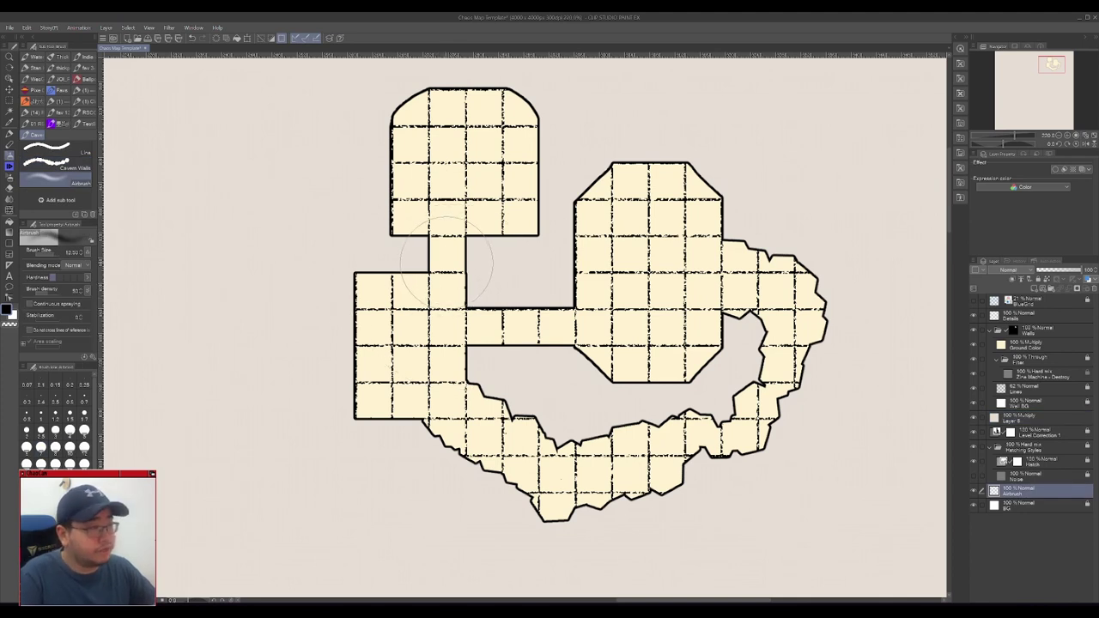
{"action": "left_click", "coordinate": [446, 263]}
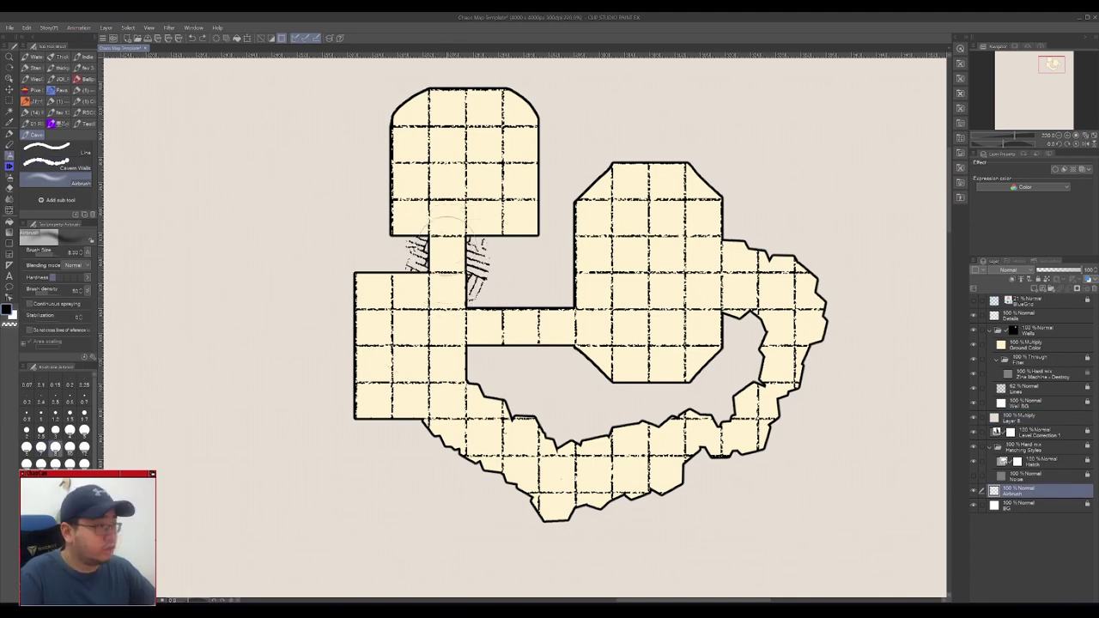
{"action": "key", "text": "bracketleft"}
{"action": "key", "text": "bracketleft"}
{"action": "key", "text": "bracketleft"}
{"action": "mouse_move", "coordinate": [425, 257]}
{"action": "left_mouse_down"}
{"action": "mouse_move", "coordinate": [364, 291]}
{"action": "mouse_move", "coordinate": [356, 324]}
{"action": "mouse_move", "coordinate": [364, 367]}
{"action": "mouse_move", "coordinate": [451, 434]}
{"action": "mouse_move", "coordinate": [485, 488]}
{"action": "mouse_move", "coordinate": [543, 502]}
{"action": "mouse_move", "coordinate": [700, 471]}
{"action": "mouse_move", "coordinate": [760, 414]}
{"action": "mouse_move", "coordinate": [775, 374]}
{"action": "mouse_move", "coordinate": [675, 430]}
{"action": "mouse_move", "coordinate": [578, 461]}
{"action": "mouse_move", "coordinate": [458, 384]}
{"action": "mouse_move", "coordinate": [498, 353]}
{"action": "mouse_move", "coordinate": [557, 335]}
{"action": "mouse_move", "coordinate": [616, 362]}
{"action": "mouse_move", "coordinate": [648, 362]}
{"action": "mouse_move", "coordinate": [717, 331]}
{"action": "mouse_move", "coordinate": [718, 313]}
{"action": "mouse_move", "coordinate": [774, 307]}
{"action": "mouse_move", "coordinate": [792, 363]}
{"action": "mouse_move", "coordinate": [816, 340]}
{"action": "mouse_move", "coordinate": [784, 277]}
{"action": "mouse_move", "coordinate": [724, 237]}
{"action": "mouse_move", "coordinate": [671, 174]}
{"action": "mouse_move", "coordinate": [601, 193]}
{"action": "mouse_move", "coordinate": [574, 237]}
{"action": "mouse_move", "coordinate": [570, 291]}
{"action": "mouse_move", "coordinate": [530, 309]}
{"action": "mouse_move", "coordinate": [497, 313]}
{"action": "mouse_move", "coordinate": [475, 285]}
{"action": "mouse_move", "coordinate": [488, 247]}
{"action": "mouse_move", "coordinate": [534, 309]}
{"action": "mouse_move", "coordinate": [485, 255]}
{"action": "mouse_move", "coordinate": [521, 237]}
{"action": "mouse_move", "coordinate": [543, 206]}
{"action": "mouse_move", "coordinate": [534, 174]}
{"action": "mouse_move", "coordinate": [493, 130]}
{"action": "mouse_move", "coordinate": [445, 111]}
{"action": "mouse_move", "coordinate": [400, 121]}
{"action": "mouse_move", "coordinate": [406, 210]}
{"action": "left_mouse_up"}
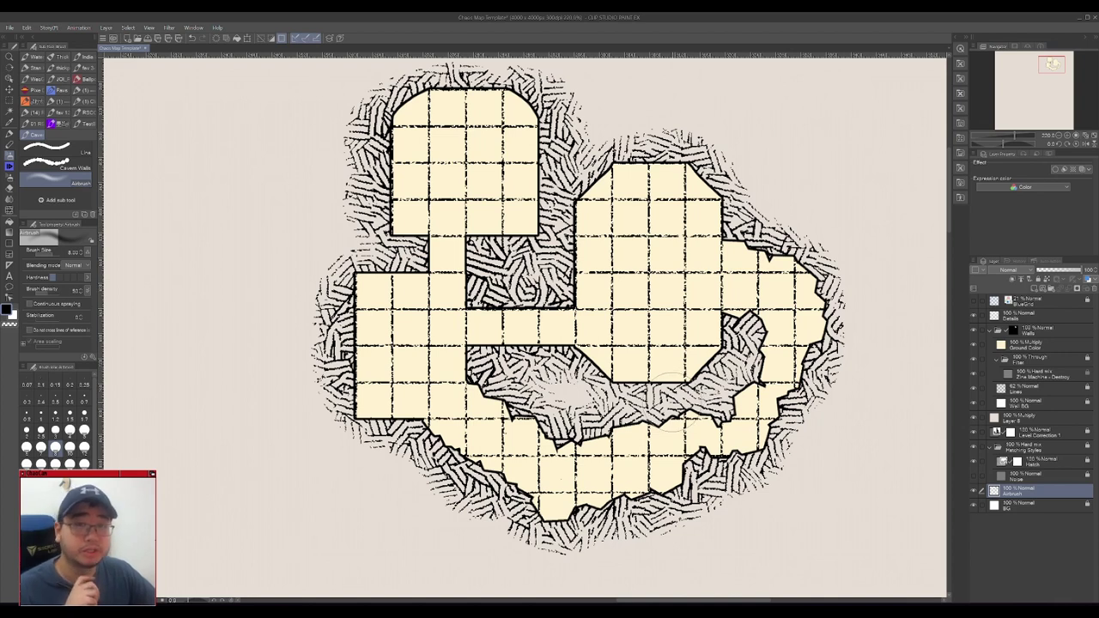
{"action": "scroll", "coordinate": [673, 401], "scroll_direction": "down", "scroll_amount": 3}
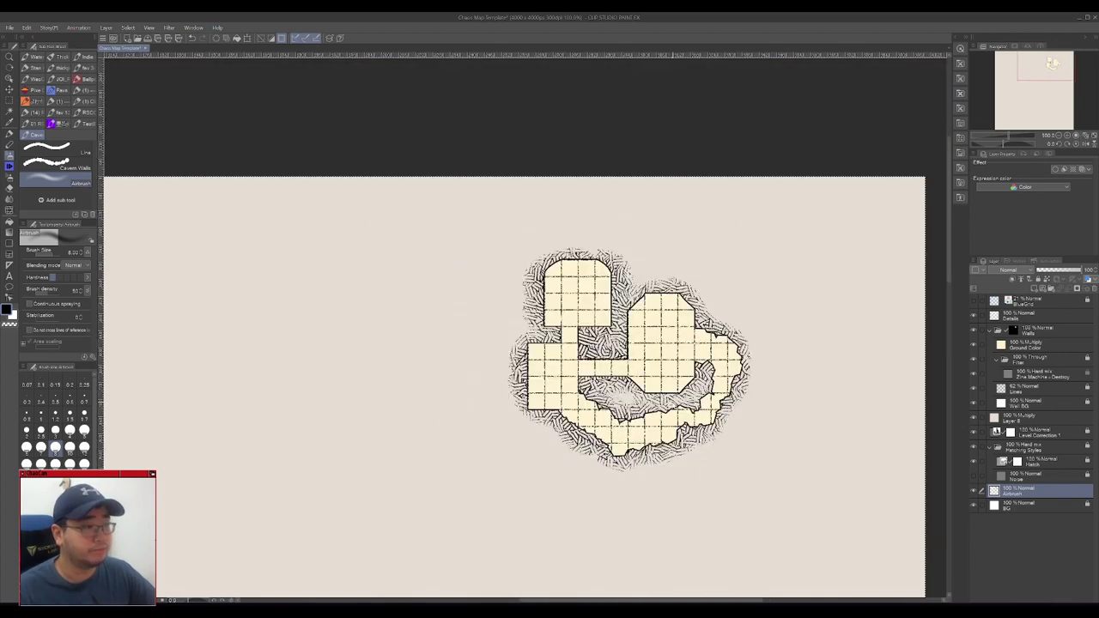
{"action": "scroll", "coordinate": [713, 392], "scroll_direction": "up", "scroll_amount": 2}
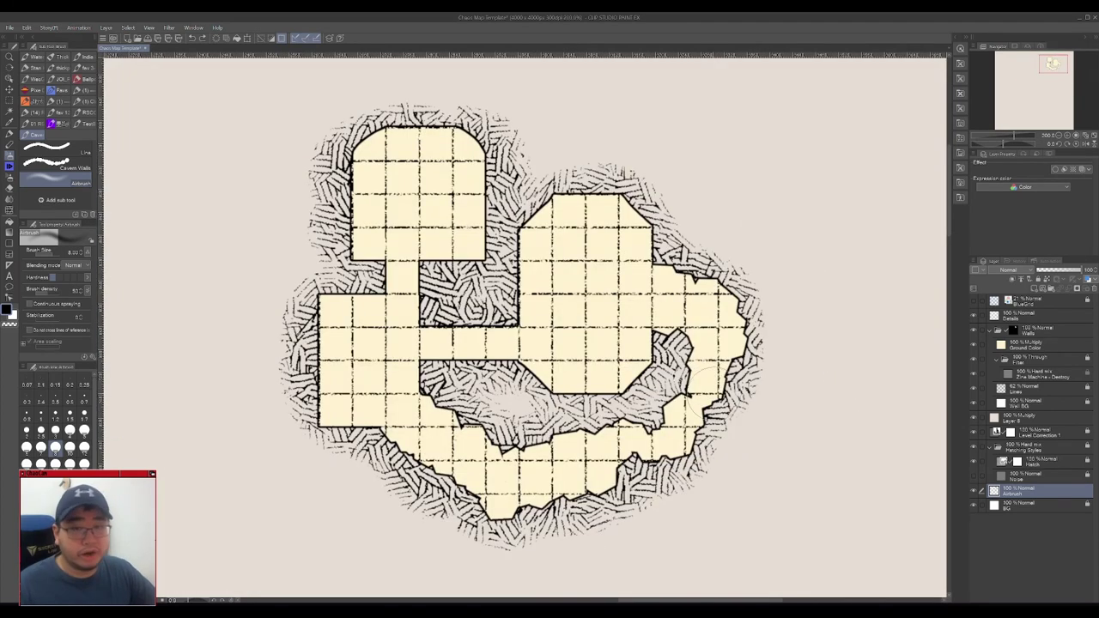
- On the Details layer, draw a circled five-pointed star in the middle of the octagonal room with the Line brush at size 0.6
{"action": "left_click", "coordinate": [1040, 317]}
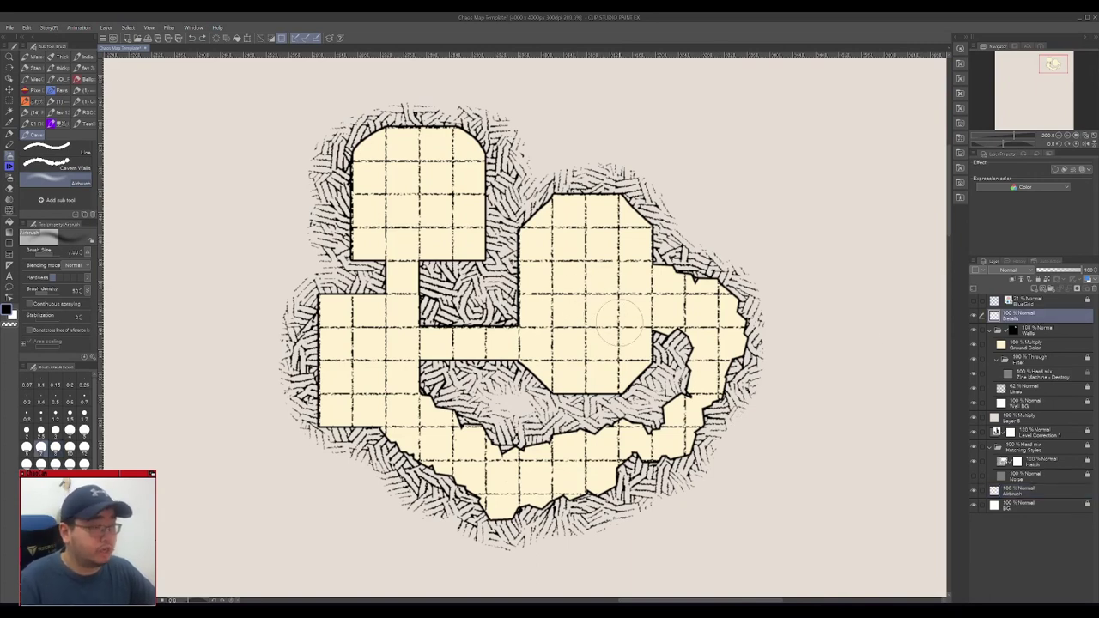
{"action": "left_click", "coordinate": [84, 400]}
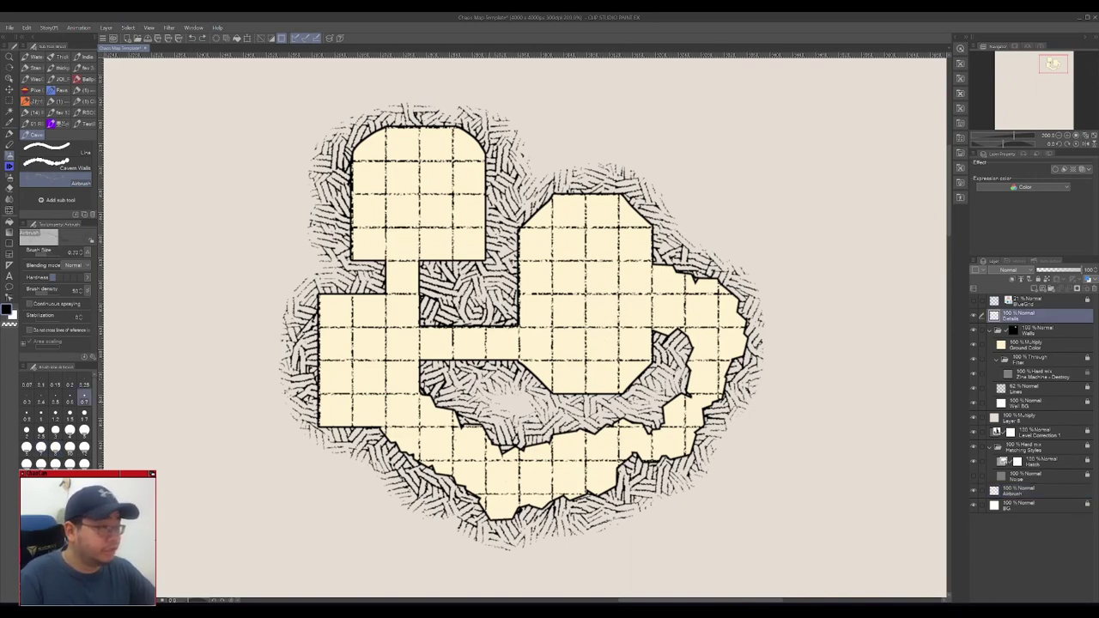
{"action": "left_click", "coordinate": [47, 147]}
{"action": "scroll", "coordinate": [517, 258], "scroll_direction": "up", "scroll_amount": 2}
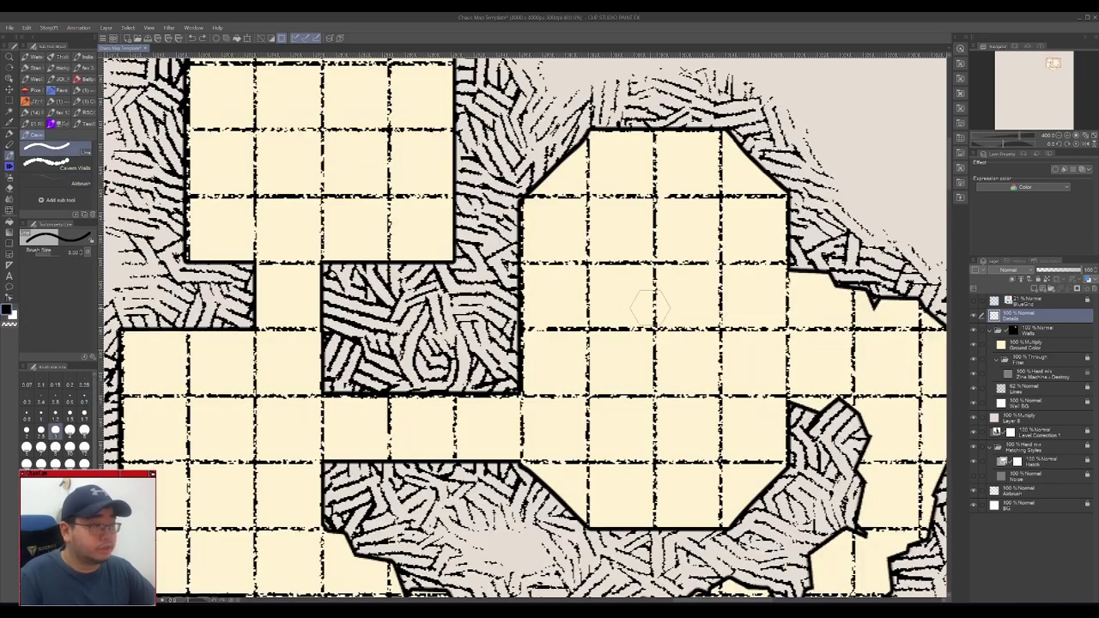
{"action": "key", "text": "bracketleft"}
{"action": "key", "text": "bracketleft"}
{"action": "key", "text": "bracketleft"}
{"action": "key", "text": "bracketleft"}
{"action": "key", "text": "bracketleft"}
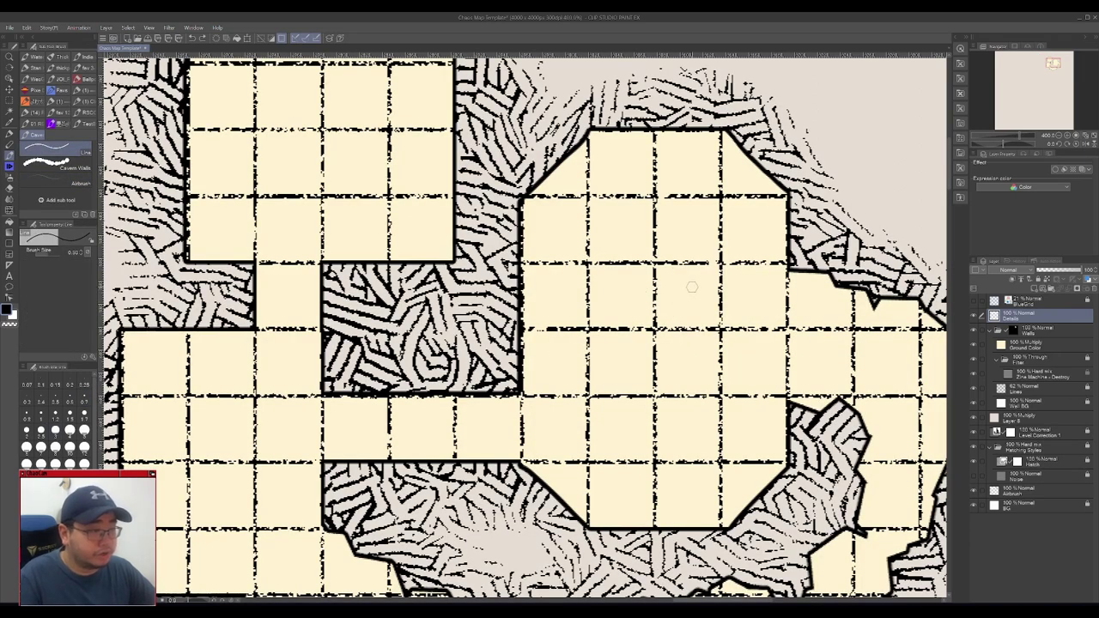
{"action": "mouse_move", "coordinate": [699, 284]}
{"action": "left_mouse_down"}
{"action": "mouse_move", "coordinate": [667, 273]}
{"action": "mouse_move", "coordinate": [616, 292]}
{"action": "mouse_move", "coordinate": [601, 363]}
{"action": "mouse_move", "coordinate": [652, 394]}
{"action": "mouse_move", "coordinate": [705, 376]}
{"action": "mouse_move", "coordinate": [715, 325]}
{"action": "mouse_move", "coordinate": [679, 276]}
{"action": "left_mouse_up"}
{"action": "mouse_move", "coordinate": [611, 319]}
{"action": "left_mouse_down"}
{"action": "mouse_move", "coordinate": [714, 321]}
{"action": "mouse_move", "coordinate": [629, 376]}
{"action": "mouse_move", "coordinate": [659, 282]}
{"action": "mouse_move", "coordinate": [667, 312]}
{"action": "mouse_move", "coordinate": [613, 320]}
{"action": "left_mouse_up"}
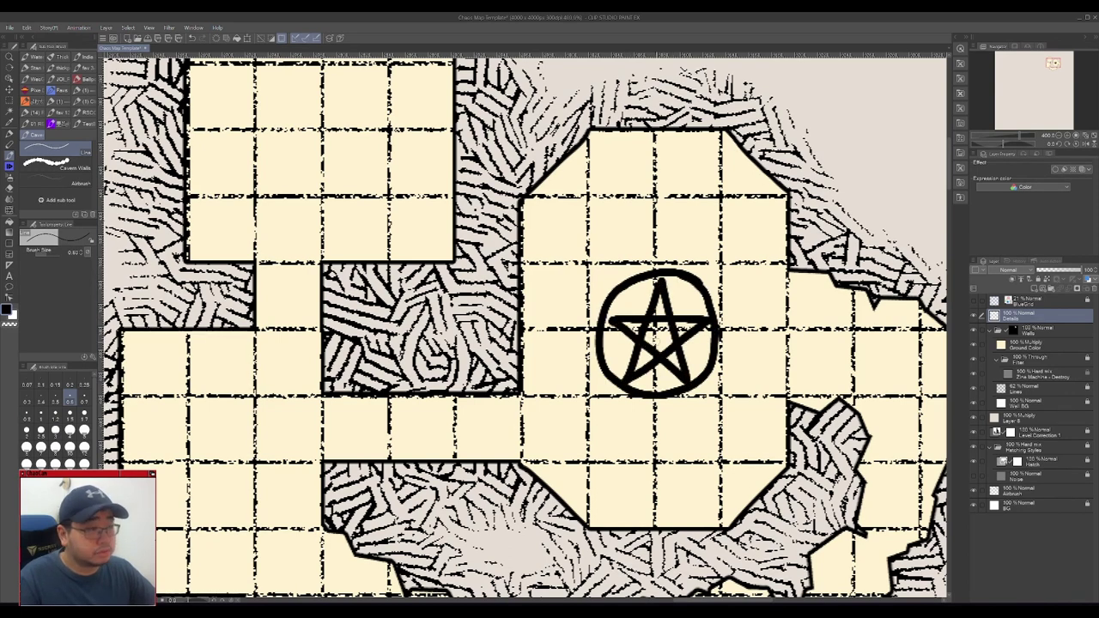
- Fill the inside of the five-pointed star in the octagonal room with black
{"action": "key", "text": "g"}
{"action": "left_click", "coordinate": [631, 324]}
{"action": "left_click", "coordinate": [646, 358]}
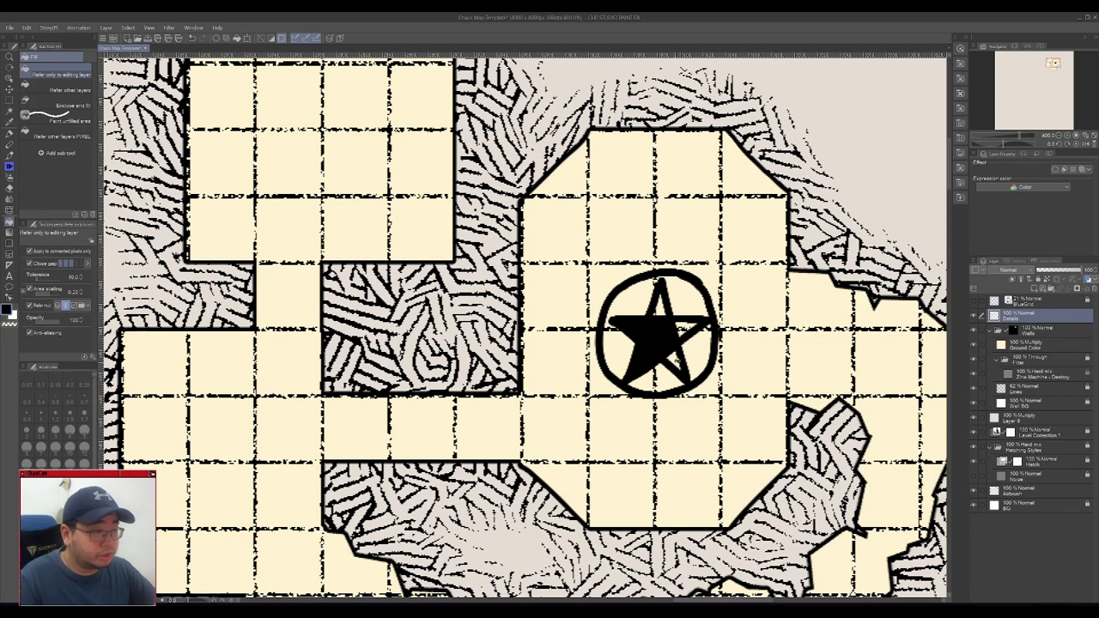
{"action": "left_click", "coordinate": [674, 360]}
{"action": "left_click", "coordinate": [665, 304]}
{"action": "left_click", "coordinate": [684, 323]}
- Clean up the filled star's edges with a smaller Line brush in the cream floor color
{"action": "key", "text": "p"}
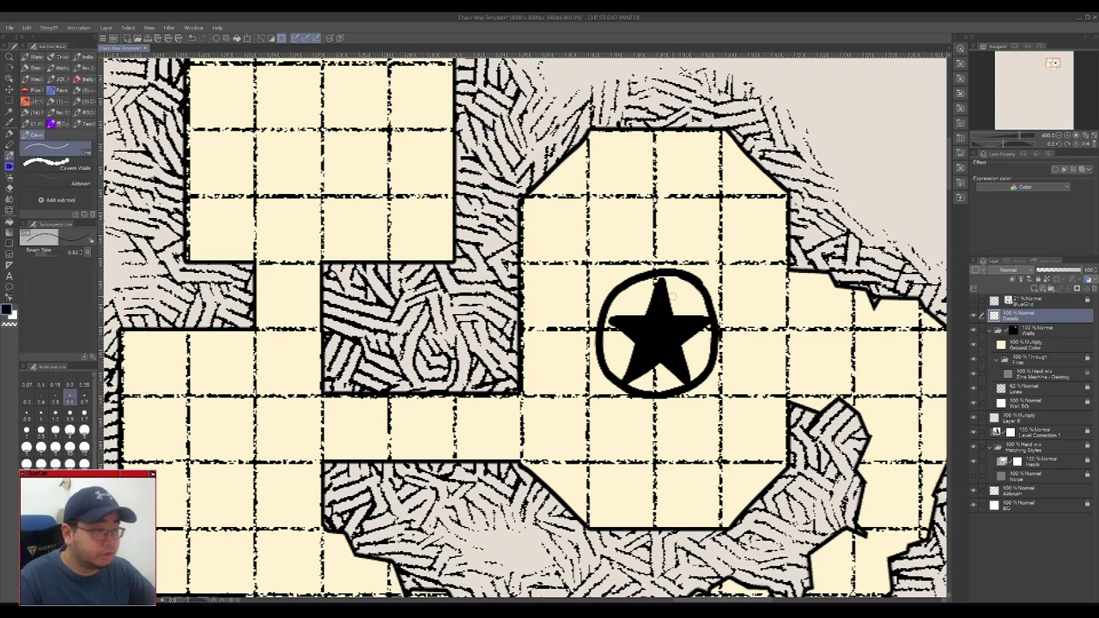
{"action": "left_click", "coordinate": [678, 297], "text": "alt"}
{"action": "key", "text": "bracketleft"}
{"action": "left_click_drag", "start_coordinate": [611, 326], "coordinate": [615, 330]}
{"action": "left_click_drag", "start_coordinate": [654, 371], "coordinate": [653, 379]}
{"action": "scroll", "coordinate": [682, 292], "scroll_direction": "down", "scroll_amount": 3}
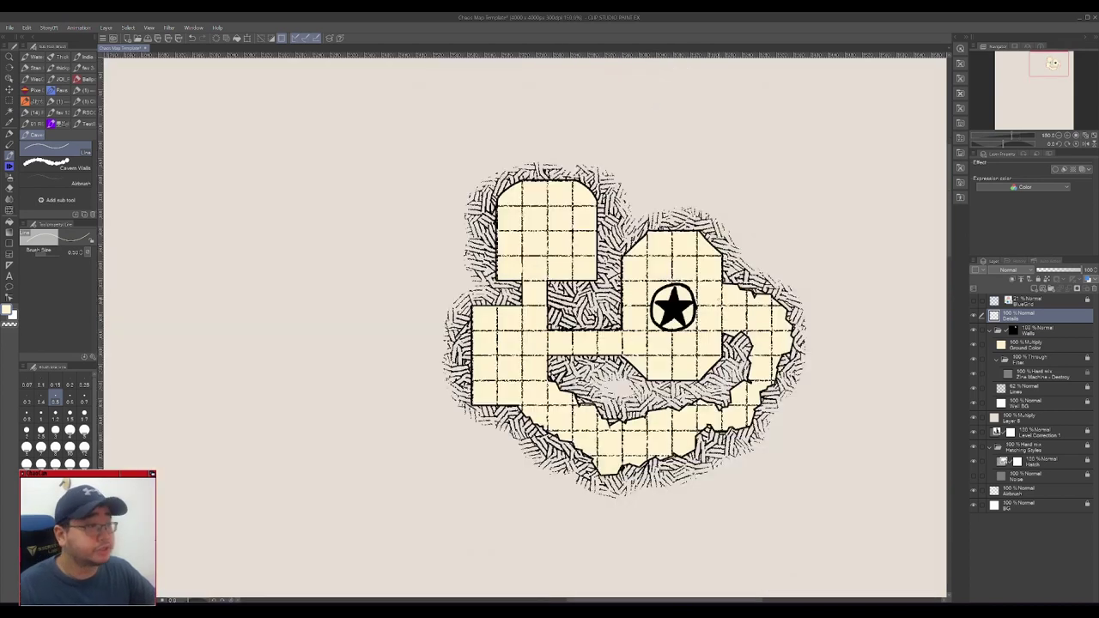
- Draw two small black circles on opposite sides of the round-cornered room with a thinner Line brush
{"action": "left_click", "coordinate": [674, 307], "text": "alt"}
{"action": "scroll", "coordinate": [545, 319], "scroll_direction": "up", "scroll_amount": 3}
{"action": "key", "text": "bracketleft"}
{"action": "left_click_drag", "start_coordinate": [461, 173], "coordinate": [451, 297]}
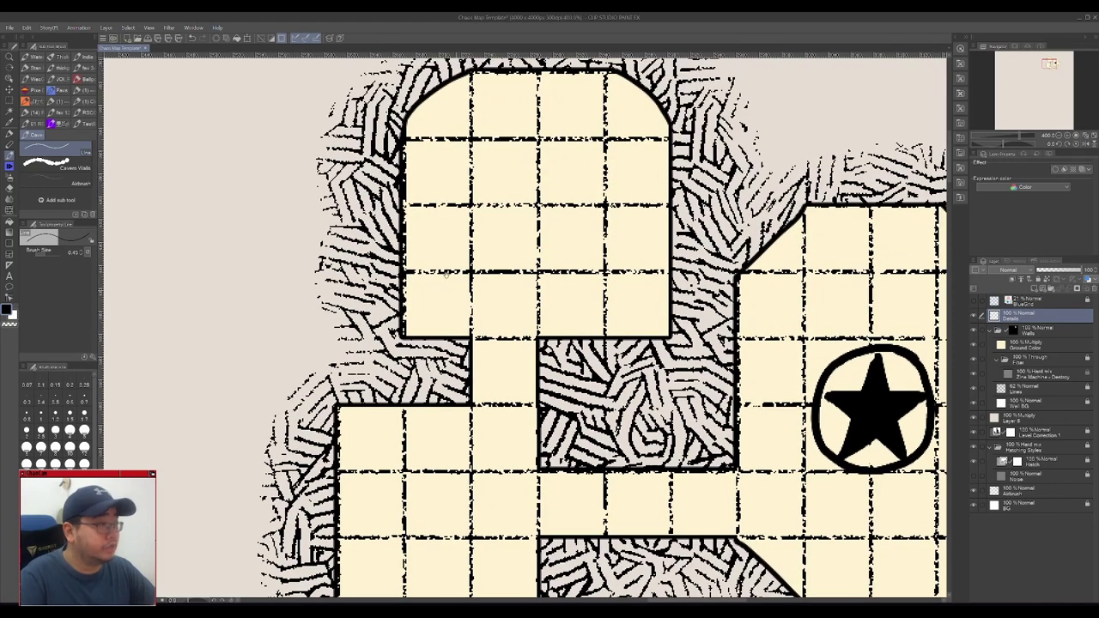
{"action": "mouse_move", "coordinate": [446, 219]}
{"action": "left_mouse_down"}
{"action": "mouse_move", "coordinate": [448, 251]}
{"action": "mouse_move", "coordinate": [442, 219]}
{"action": "left_mouse_up"}
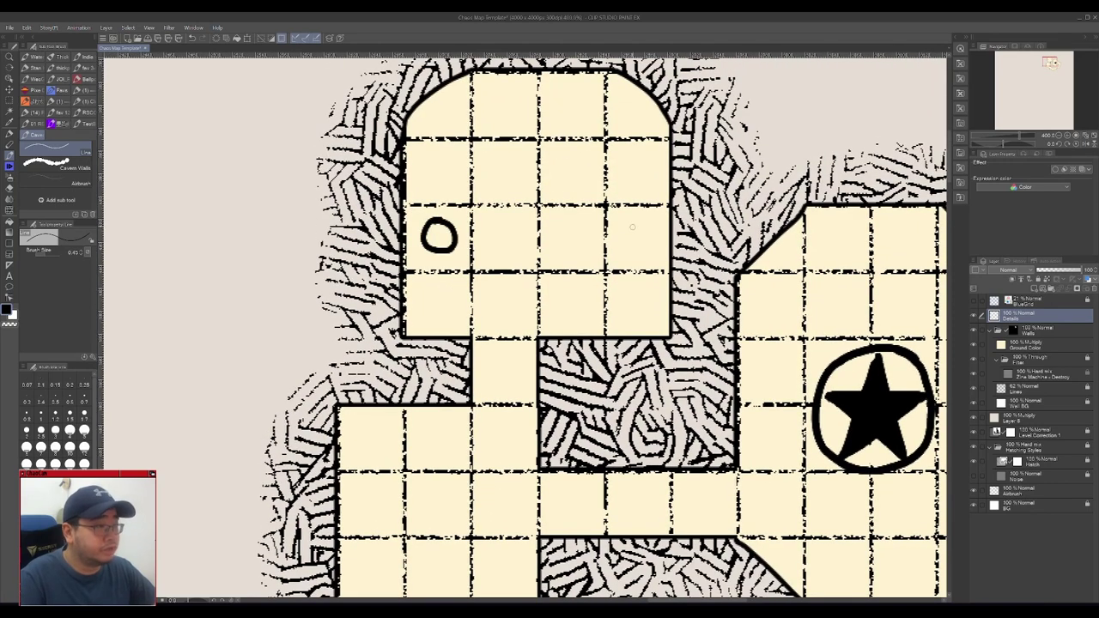
{"action": "left_click_drag", "start_coordinate": [631, 223], "coordinate": [639, 225]}
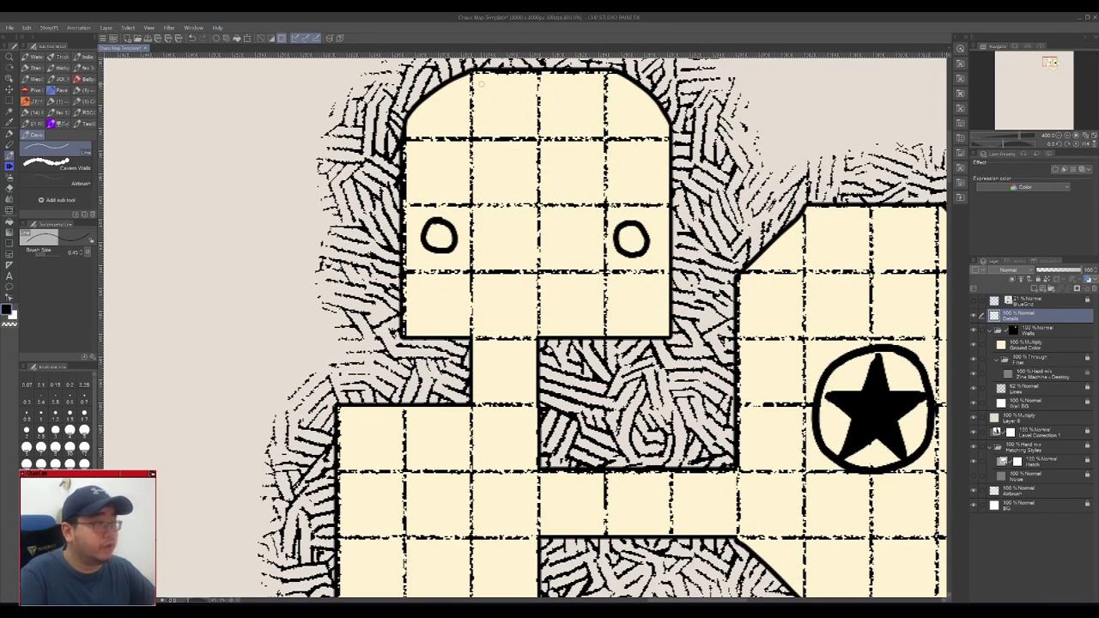
- Draw a rectangular platform with a tapered front against the round-cornered room's upper wall and cover the grid lines inside it with the floor color
{"action": "mouse_move", "coordinate": [479, 72]}
{"action": "left_mouse_down"}
{"action": "mouse_move", "coordinate": [480, 105]}
{"action": "mouse_move", "coordinate": [524, 129]}
{"action": "mouse_move", "coordinate": [595, 130]}
{"action": "mouse_move", "coordinate": [596, 74]}
{"action": "mouse_move", "coordinate": [479, 72]}
{"action": "left_mouse_up"}
{"action": "mouse_move", "coordinate": [485, 139]}
{"action": "left_mouse_down"}
{"action": "mouse_move", "coordinate": [493, 155]}
{"action": "mouse_move", "coordinate": [587, 153]}
{"action": "mouse_move", "coordinate": [596, 130]}
{"action": "left_mouse_up"}
{"action": "key", "text": "x"}
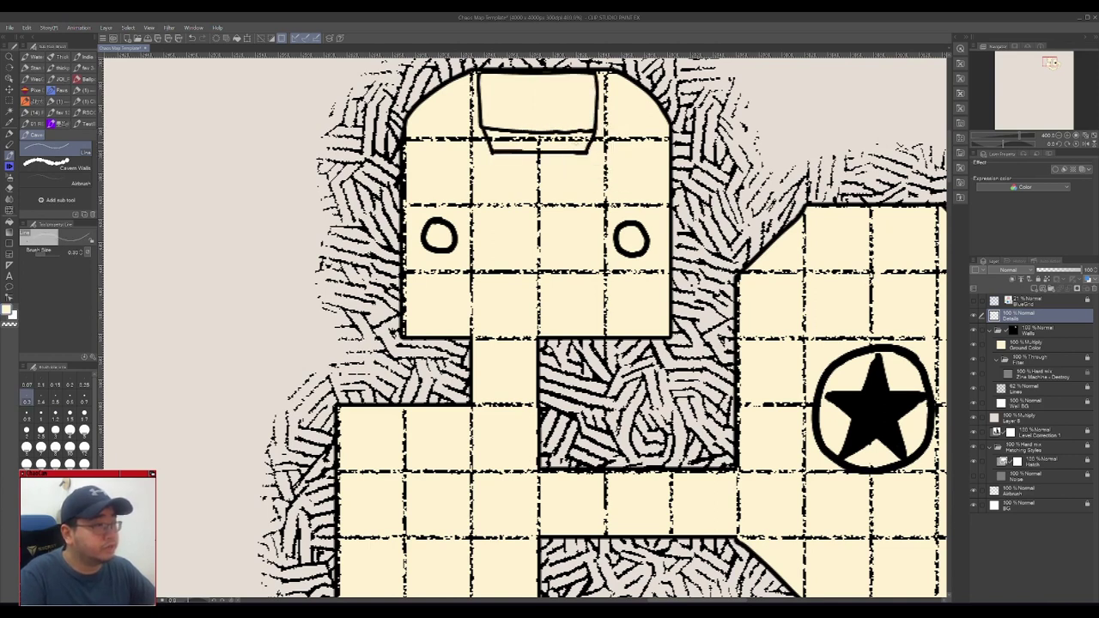
{"action": "key", "text": "g"}
{"action": "left_click", "coordinate": [577, 144]}
{"action": "key", "text": "b"}
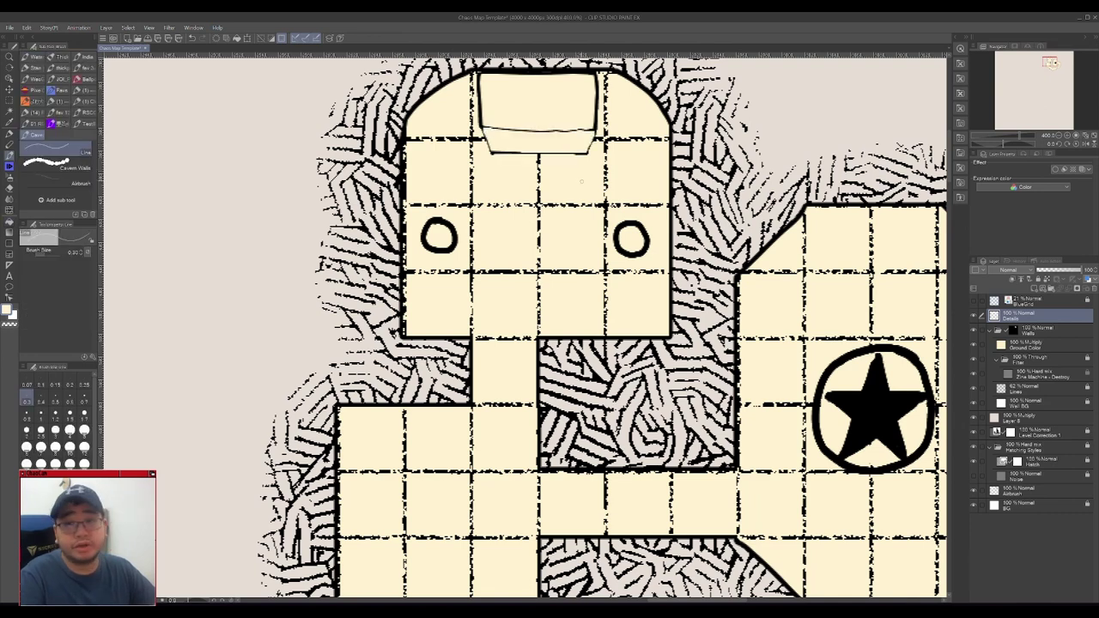
- Touch up the platform with fine black strokes using the Line brush at size 0.2
{"action": "key", "text": "x"}
{"action": "key", "text": "bracketleft"}
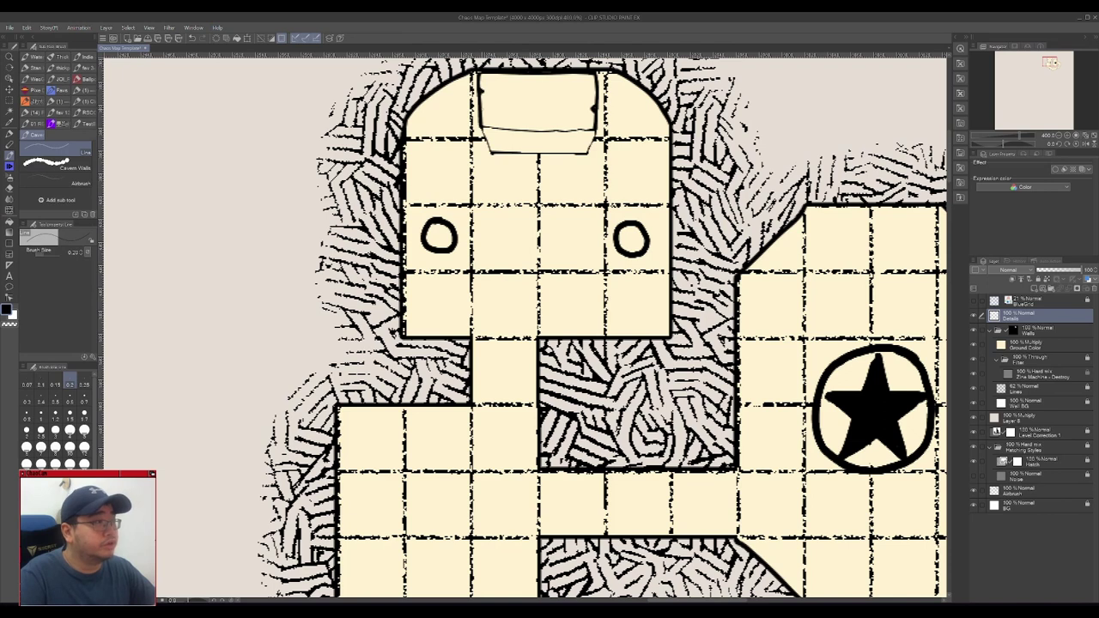
{"action": "left_click_drag", "start_coordinate": [482, 126], "coordinate": [492, 128]}
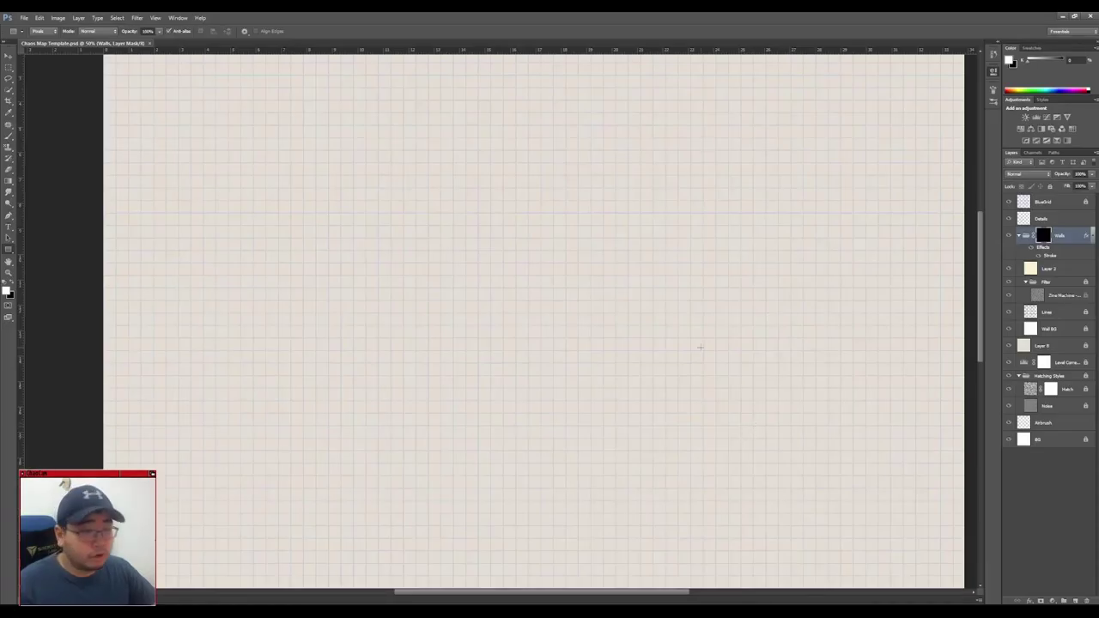
- Switch to Photoshop and draw a 3-by-3-square room with a two-square corridor on its right side on the Walls layer mask
{"action": "left_click_drag", "start_coordinate": [747, 356], "coordinate": [705, 406]}
{"action": "key", "text": "ctrl+plus"}
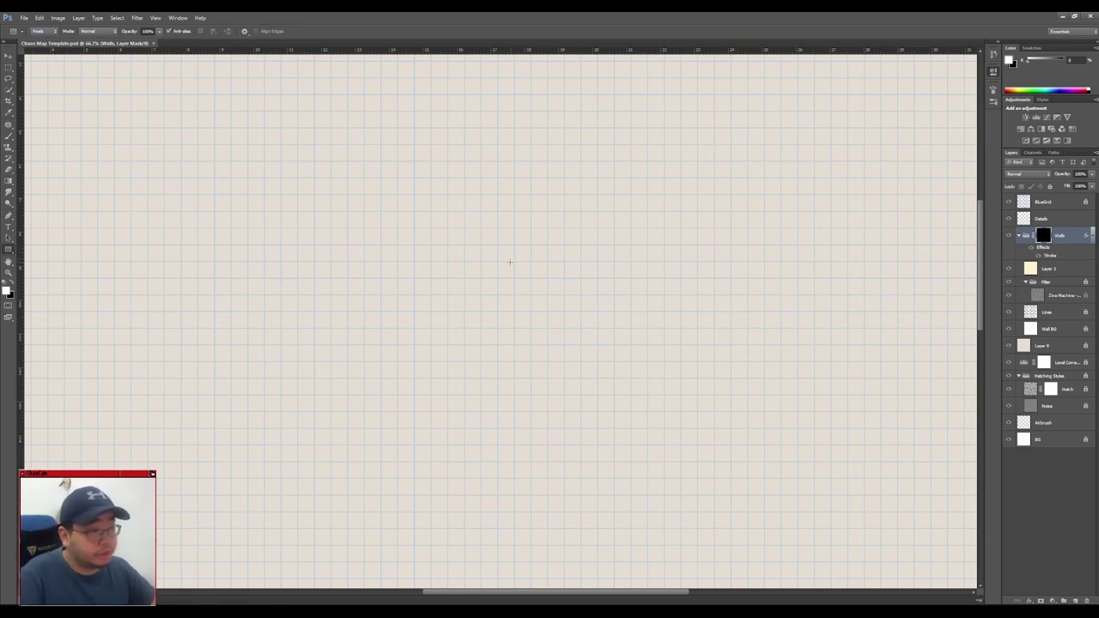
{"action": "scroll", "coordinate": [497, 246], "scroll_direction": "up", "scroll_amount": 2}
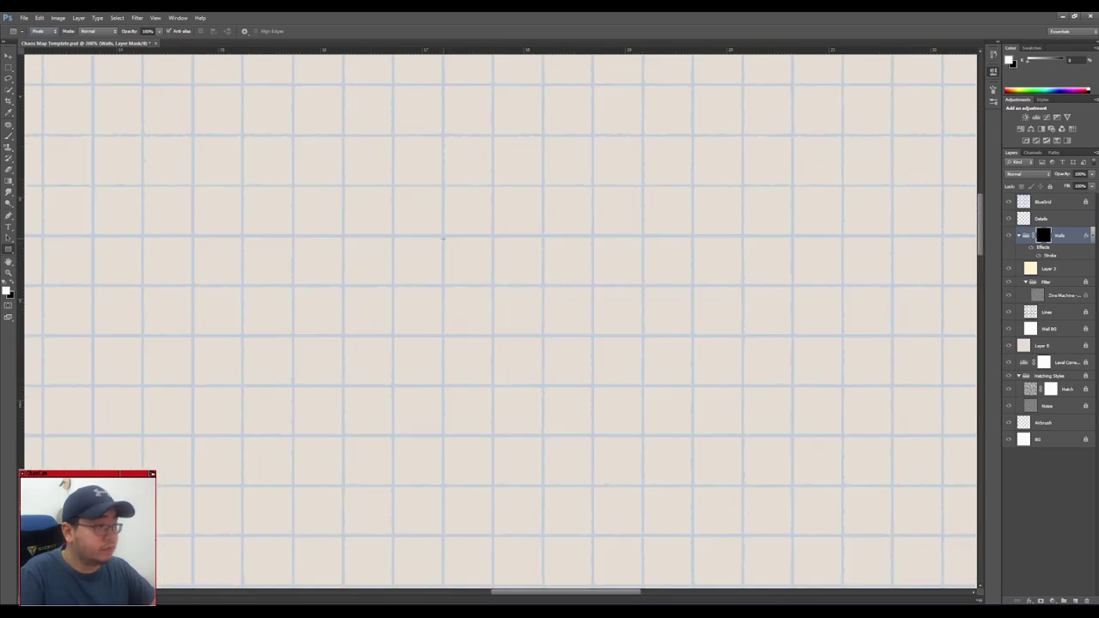
{"action": "left_click_drag", "start_coordinate": [442, 237], "coordinate": [593, 383]}
{"action": "left_click_drag", "start_coordinate": [594, 285], "coordinate": [692, 335]}
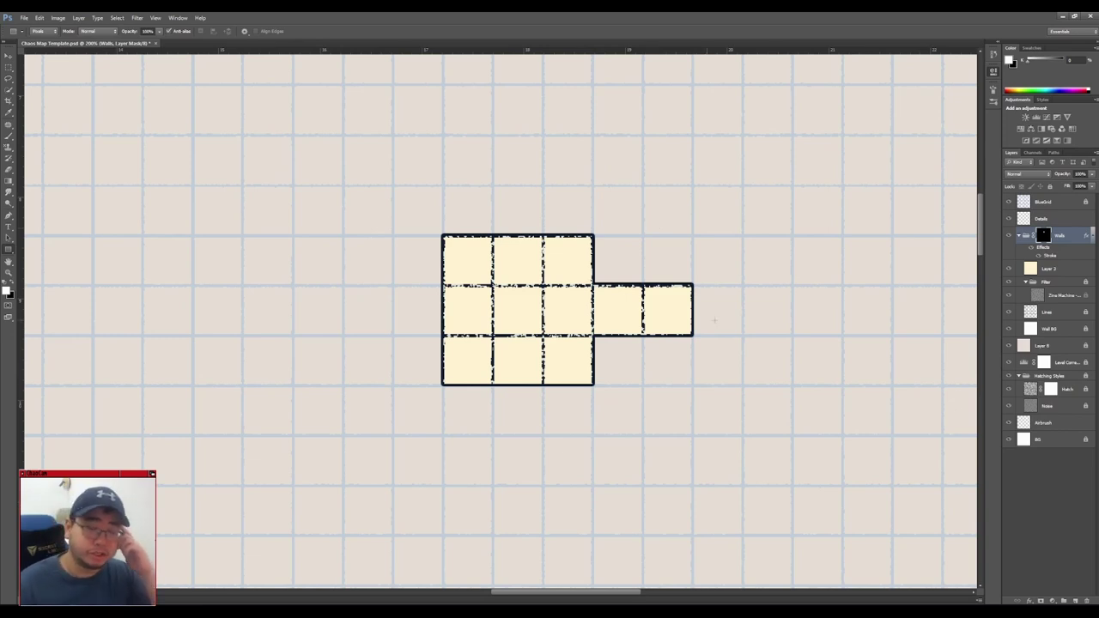
- On the Airbrush layer, brush hatching around the small room and toggle the BlueGrid layer's visibility
{"action": "left_click", "coordinate": [1053, 425]}
{"action": "key", "text": "b"}
{"action": "mouse_move", "coordinate": [503, 211]}
{"action": "left_mouse_down"}
{"action": "mouse_move", "coordinate": [459, 253]}
{"action": "mouse_move", "coordinate": [457, 332]}
{"action": "mouse_move", "coordinate": [491, 376]}
{"action": "mouse_move", "coordinate": [591, 341]}
{"action": "mouse_move", "coordinate": [621, 310]}
{"action": "mouse_move", "coordinate": [549, 258]}
{"action": "left_mouse_up"}
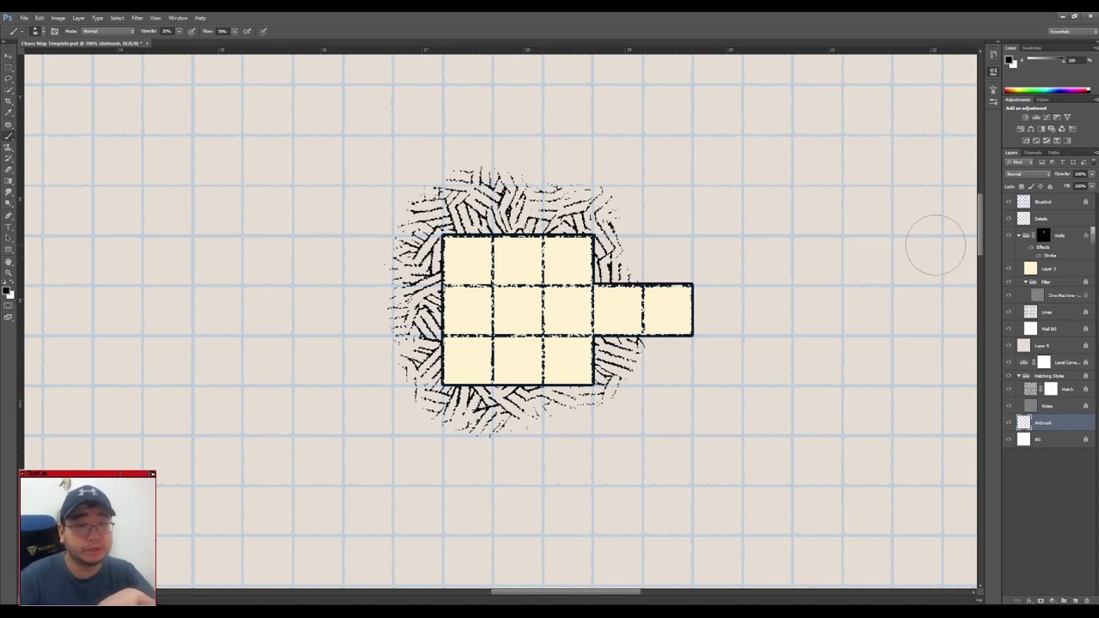
{"action": "left_click", "coordinate": [1008, 202]}
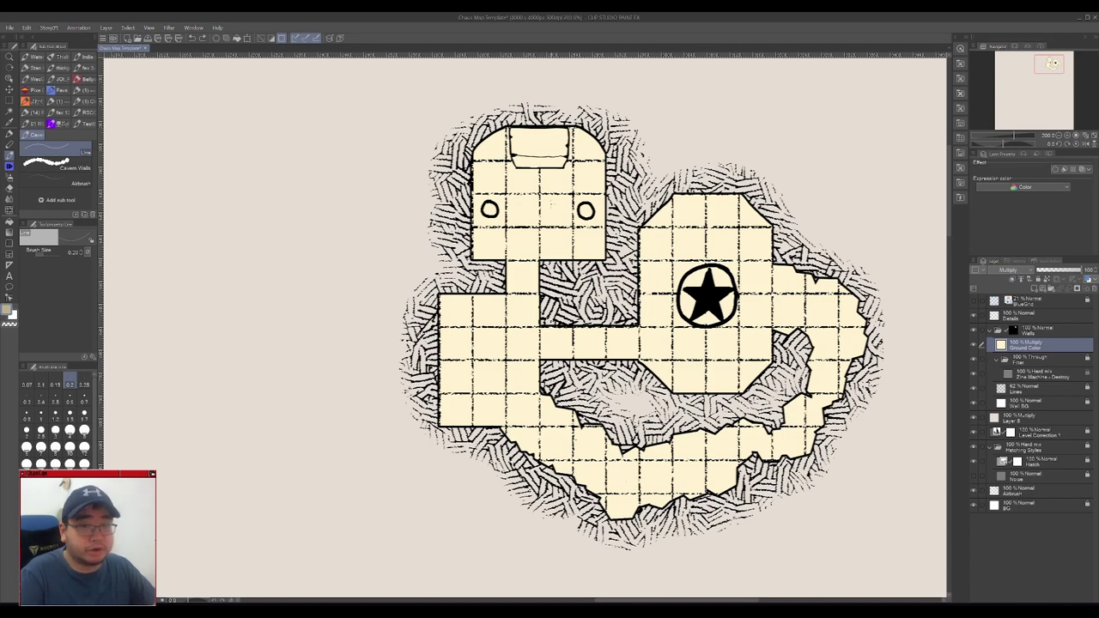
- Switch to Clip Studio Paint and paint tan shadows along the inner wall edges of the rooms, corridors and cave on the Ground Color layer at brush size 2.5
{"action": "left_click", "coordinate": [41, 432]}
{"action": "mouse_move", "coordinate": [569, 131]}
{"action": "left_mouse_down"}
{"action": "mouse_move", "coordinate": [599, 158]}
{"action": "mouse_move", "coordinate": [601, 257]}
{"action": "left_mouse_up"}
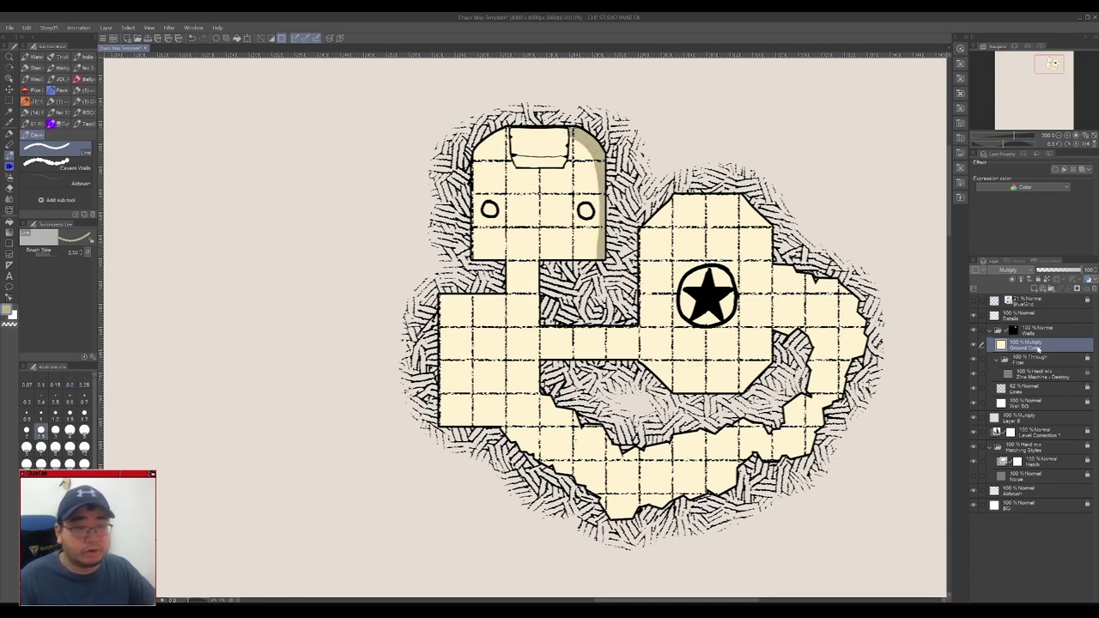
{"action": "mouse_move", "coordinate": [673, 199]}
{"action": "left_mouse_down"}
{"action": "mouse_move", "coordinate": [744, 206]}
{"action": "mouse_move", "coordinate": [767, 230]}
{"action": "mouse_move", "coordinate": [771, 262]}
{"action": "mouse_move", "coordinate": [860, 302]}
{"action": "left_mouse_up"}
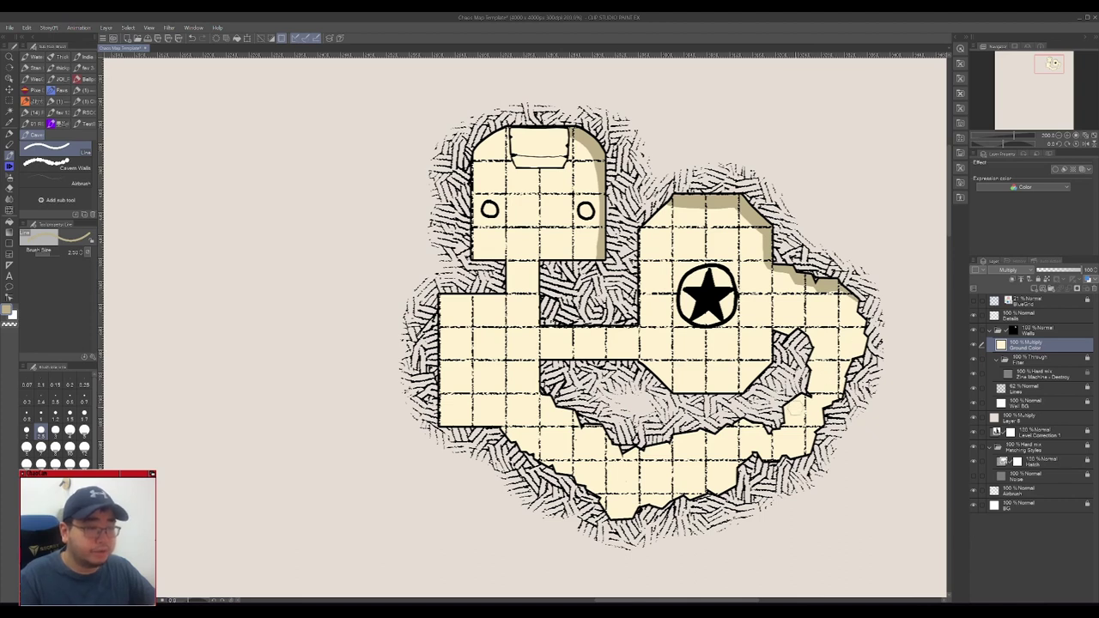
{"action": "mouse_move", "coordinate": [804, 395]}
{"action": "left_mouse_down"}
{"action": "mouse_move", "coordinate": [779, 428]}
{"action": "mouse_move", "coordinate": [624, 450]}
{"action": "mouse_move", "coordinate": [541, 393]}
{"action": "left_mouse_up"}
{"action": "mouse_move", "coordinate": [534, 259]}
{"action": "left_mouse_down"}
{"action": "mouse_move", "coordinate": [537, 329]}
{"action": "mouse_move", "coordinate": [638, 331]}
{"action": "left_mouse_up"}
{"action": "mouse_move", "coordinate": [506, 132]}
{"action": "left_mouse_down"}
{"action": "mouse_move", "coordinate": [483, 147]}
{"action": "mouse_move", "coordinate": [476, 177]}
{"action": "left_mouse_up"}
{"action": "left_click_drag", "start_coordinate": [441, 297], "coordinate": [508, 299]}
{"action": "left_click_drag", "start_coordinate": [664, 206], "coordinate": [644, 237]}
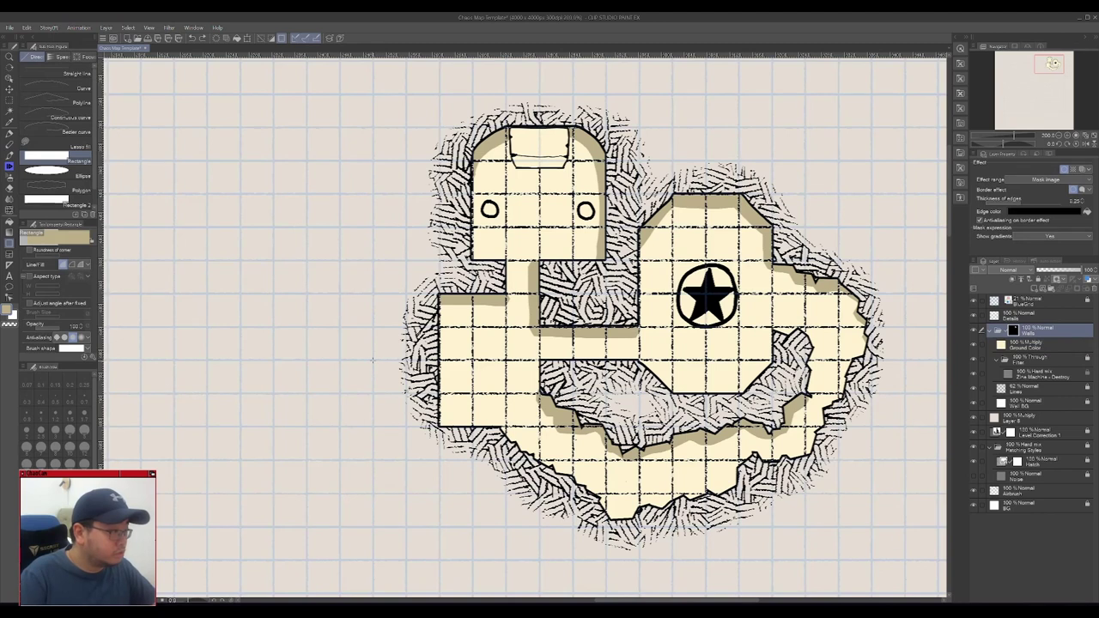
- Add a two-square passage to the left room's outer wall and draw a row of shrinking stair lines in it on the Details layer
{"action": "left_click_drag", "start_coordinate": [371, 361], "coordinate": [444, 393]}
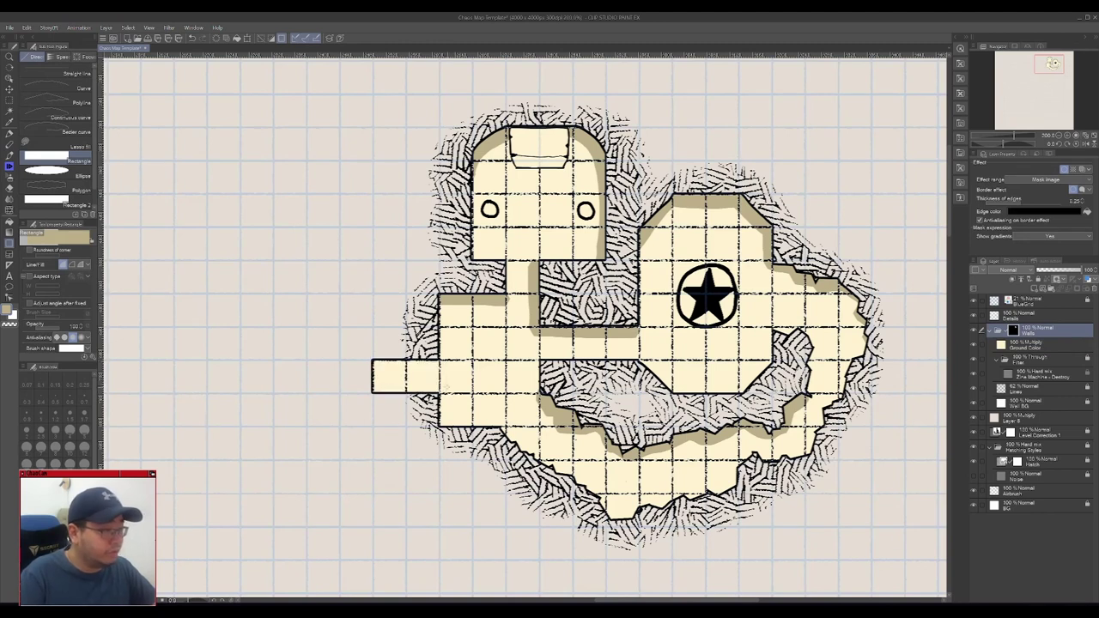
{"action": "key", "text": "b"}
{"action": "left_click", "coordinate": [1032, 316]}
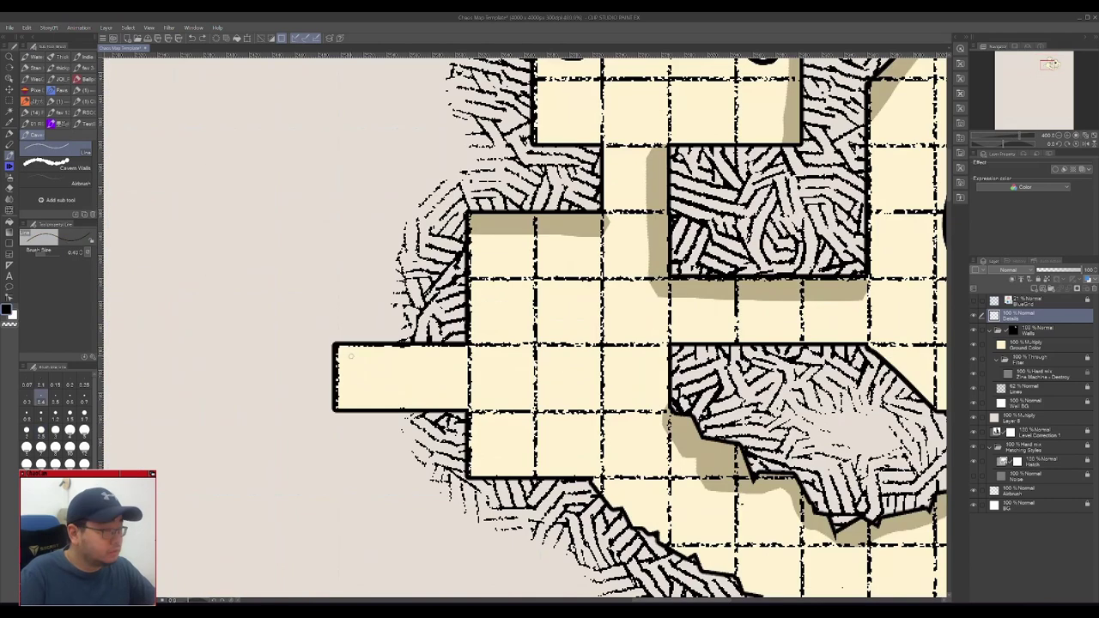
{"action": "mouse_move", "coordinate": [351, 352]}
{"action": "left_mouse_down"}
{"action": "mouse_move", "coordinate": [350, 405]}
{"action": "mouse_move", "coordinate": [367, 377]}
{"action": "mouse_move", "coordinate": [368, 396]}
{"action": "left_mouse_up"}
{"action": "mouse_move", "coordinate": [386, 359]}
{"action": "left_mouse_down"}
{"action": "mouse_move", "coordinate": [388, 388]}
{"action": "mouse_move", "coordinate": [429, 371]}
{"action": "mouse_move", "coordinate": [430, 382]}
{"action": "mouse_move", "coordinate": [445, 380]}
{"action": "left_mouse_up"}
{"action": "scroll", "coordinate": [444, 369], "scroll_direction": "down", "scroll_amount": 4}
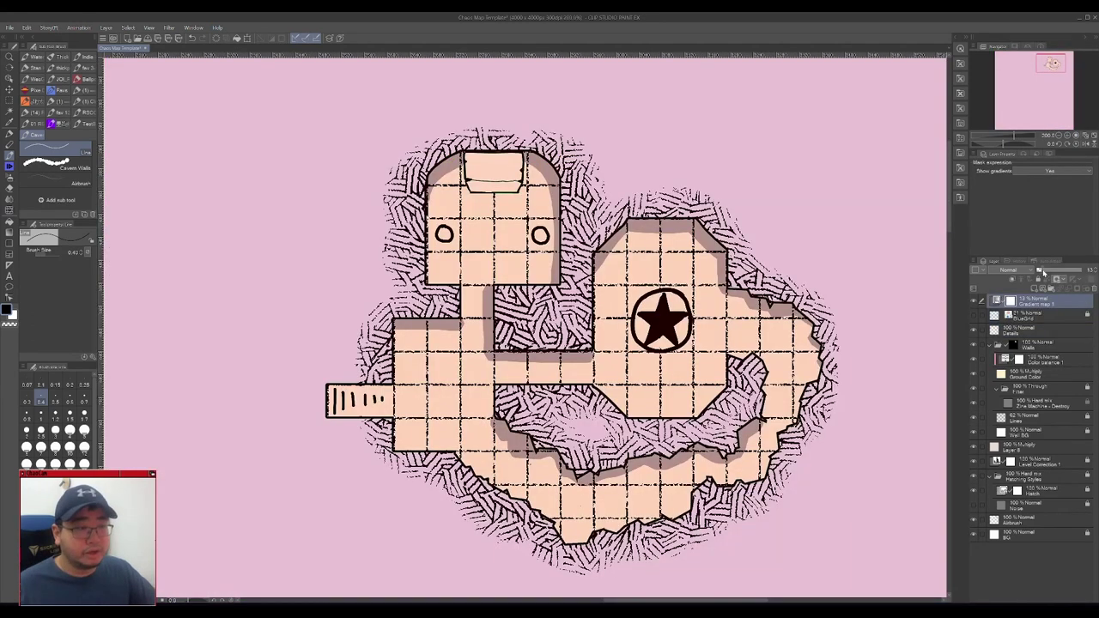
- Recolor the map in dark blue and pale green with the Gradient map 1 layer at 57% opacity, and toggle its visibility to compare
{"action": "left_click_drag", "start_coordinate": [1042, 271], "coordinate": [1043, 271]}
{"action": "double_click", "coordinate": [996, 301]}
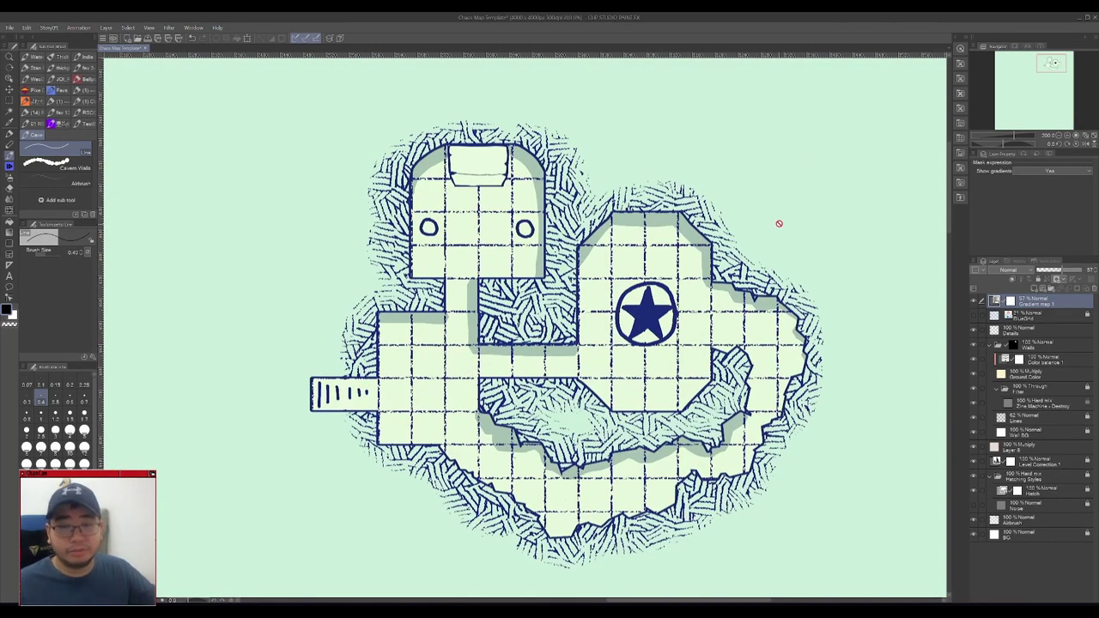
{"action": "left_click", "coordinate": [973, 300]}
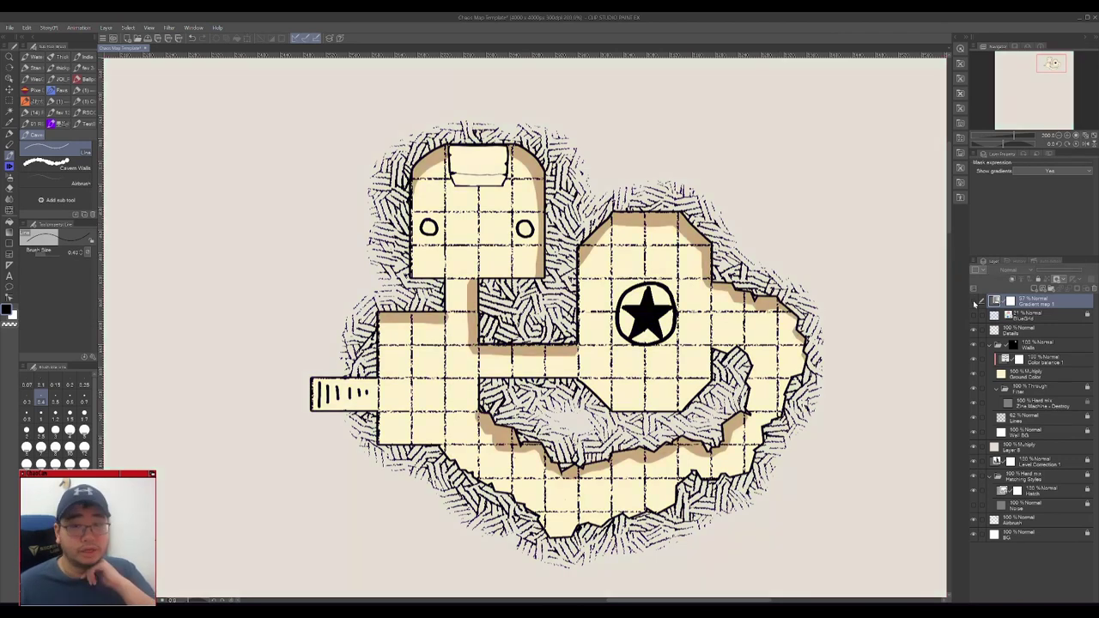
{"action": "left_click", "coordinate": [973, 300]}
{"action": "left_click", "coordinate": [973, 301]}
{"action": "left_click", "coordinate": [973, 300]}
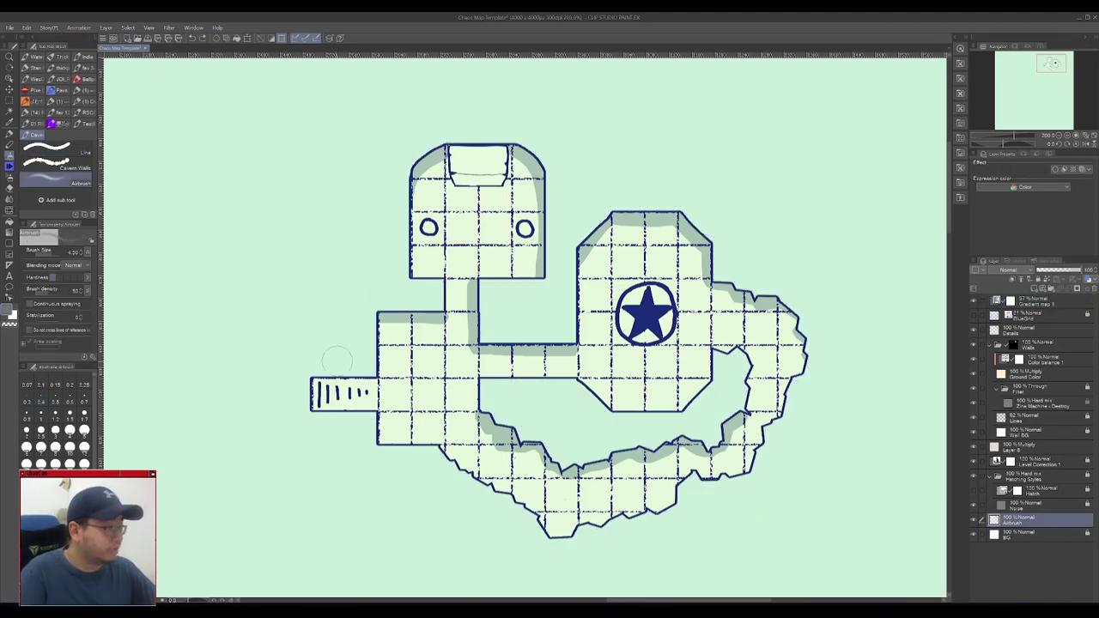
- On the Airbrush layer, paint around the outside of all rooms, passages and stairs, and turn on the Hatch layer's visibility
{"action": "mouse_move", "coordinate": [320, 377]}
{"action": "left_mouse_down"}
{"action": "mouse_move", "coordinate": [361, 383]}
{"action": "mouse_move", "coordinate": [382, 368]}
{"action": "mouse_move", "coordinate": [382, 302]}
{"action": "mouse_move", "coordinate": [429, 304]}
{"action": "mouse_move", "coordinate": [442, 283]}
{"action": "mouse_move", "coordinate": [395, 271]}
{"action": "mouse_move", "coordinate": [399, 206]}
{"action": "mouse_move", "coordinate": [434, 138]}
{"action": "mouse_move", "coordinate": [532, 139]}
{"action": "mouse_move", "coordinate": [551, 174]}
{"action": "mouse_move", "coordinate": [549, 283]}
{"action": "mouse_move", "coordinate": [483, 307]}
{"action": "mouse_move", "coordinate": [496, 337]}
{"action": "mouse_move", "coordinate": [566, 319]}
{"action": "mouse_move", "coordinate": [773, 390]}
{"action": "mouse_move", "coordinate": [770, 447]}
{"action": "mouse_move", "coordinate": [741, 488]}
{"action": "mouse_move", "coordinate": [618, 525]}
{"action": "mouse_move", "coordinate": [537, 535]}
{"action": "mouse_move", "coordinate": [477, 397]}
{"action": "mouse_move", "coordinate": [536, 438]}
{"action": "mouse_move", "coordinate": [620, 454]}
{"action": "mouse_move", "coordinate": [675, 436]}
{"action": "mouse_move", "coordinate": [506, 374]}
{"action": "mouse_move", "coordinate": [566, 391]}
{"action": "mouse_move", "coordinate": [730, 369]}
{"action": "left_mouse_up"}
{"action": "left_click", "coordinate": [975, 493]}
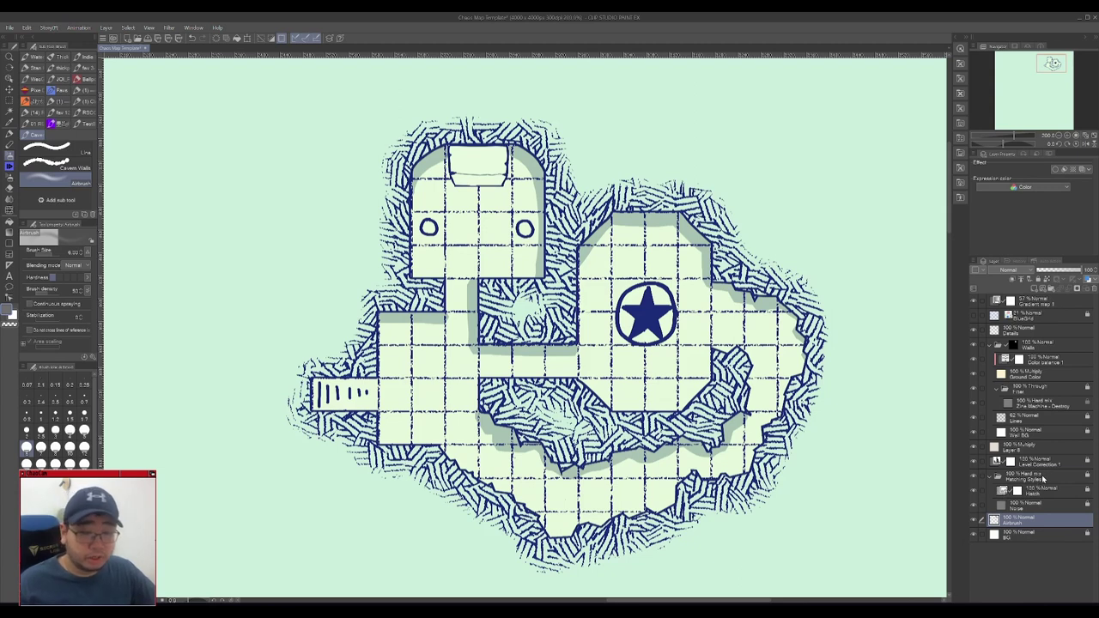
- Scale down the pattern on the Hatch layer to make the hatching around the map finer
{"action": "left_click", "coordinate": [1043, 478]}
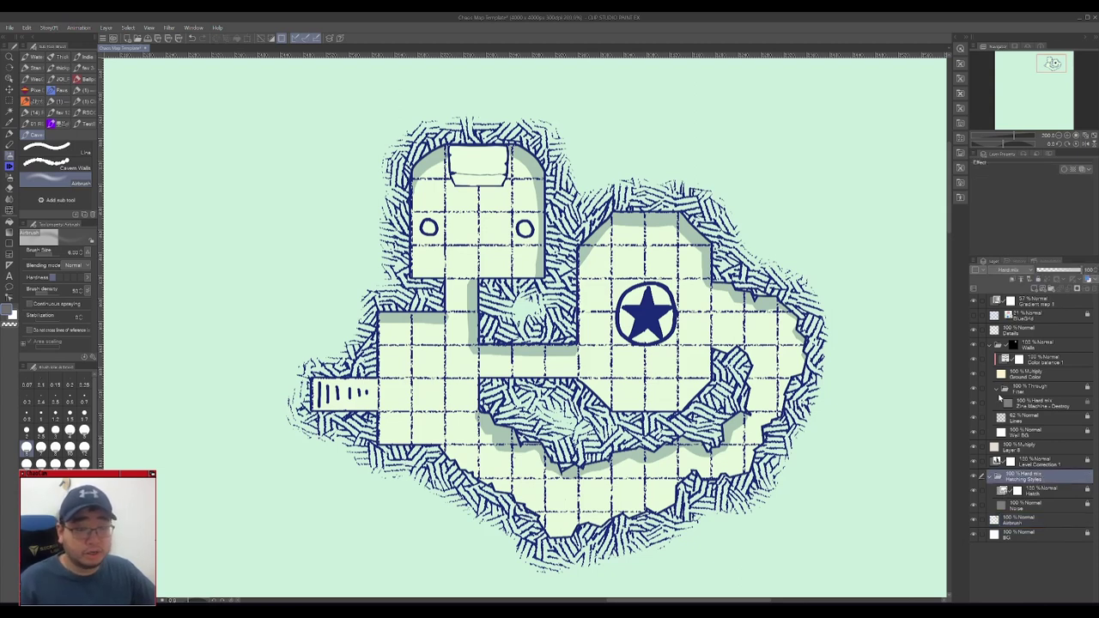
{"action": "left_click", "coordinate": [1054, 491]}
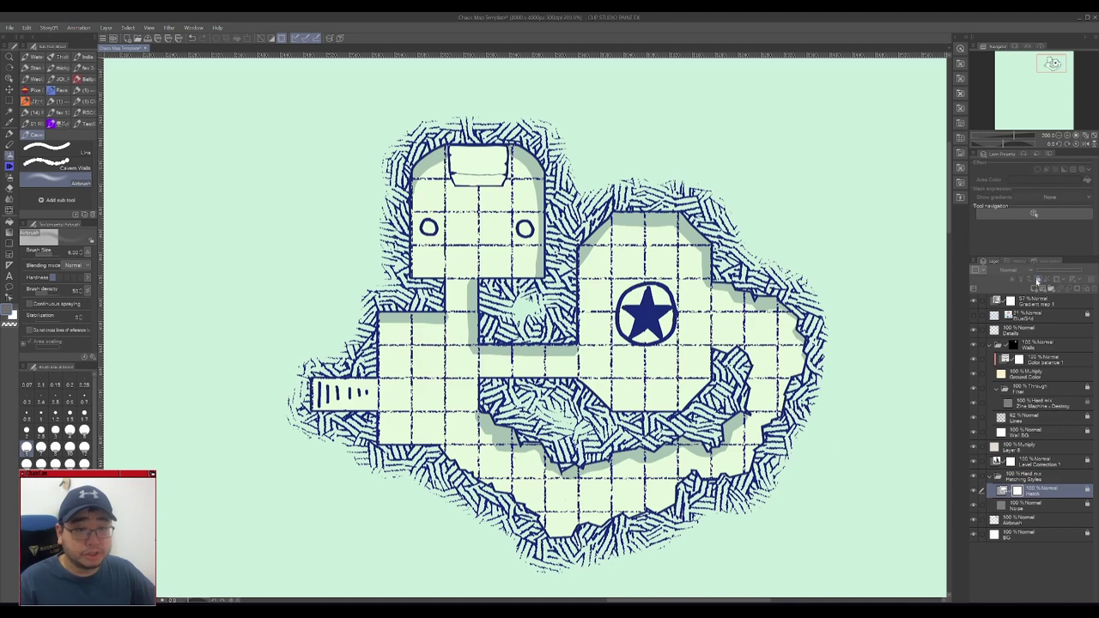
{"action": "scroll", "coordinate": [842, 370], "scroll_direction": "down", "scroll_amount": 3}
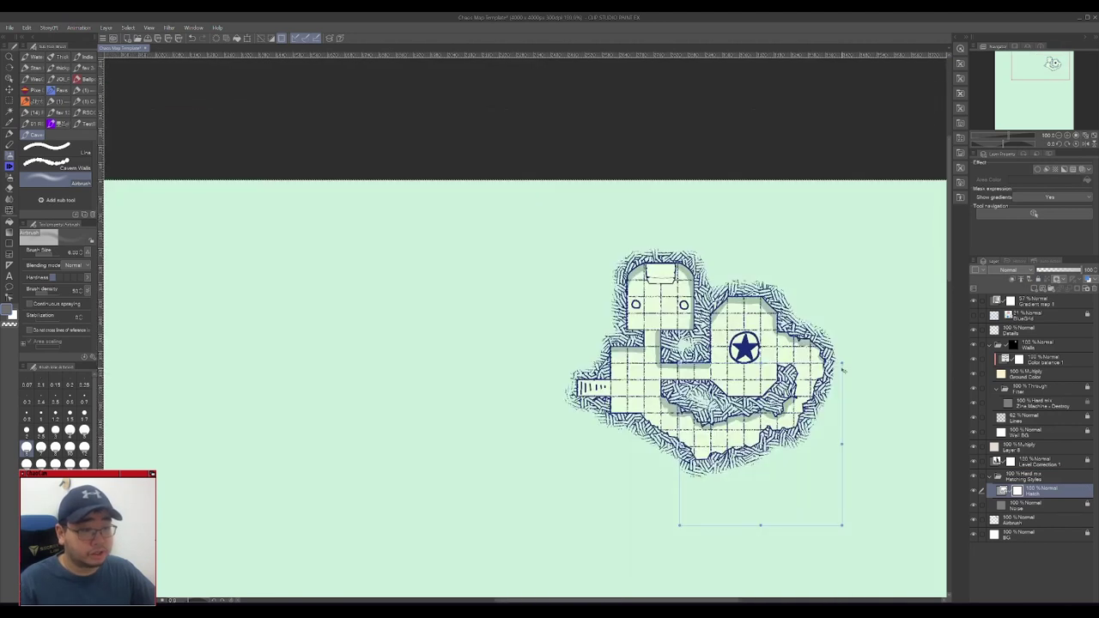
{"action": "left_click_drag", "start_coordinate": [841, 364], "coordinate": [800, 475]}
{"action": "scroll", "coordinate": [801, 382], "scroll_direction": "up", "scroll_amount": 3}
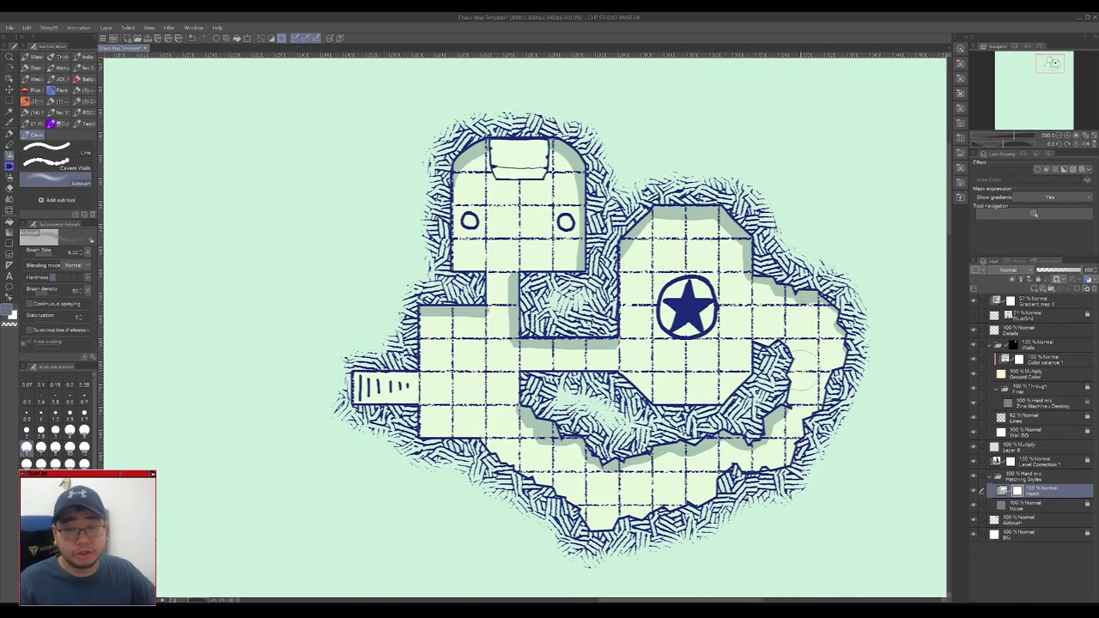
{"action": "left_click_drag", "start_coordinate": [836, 385], "coordinate": [800, 378]}
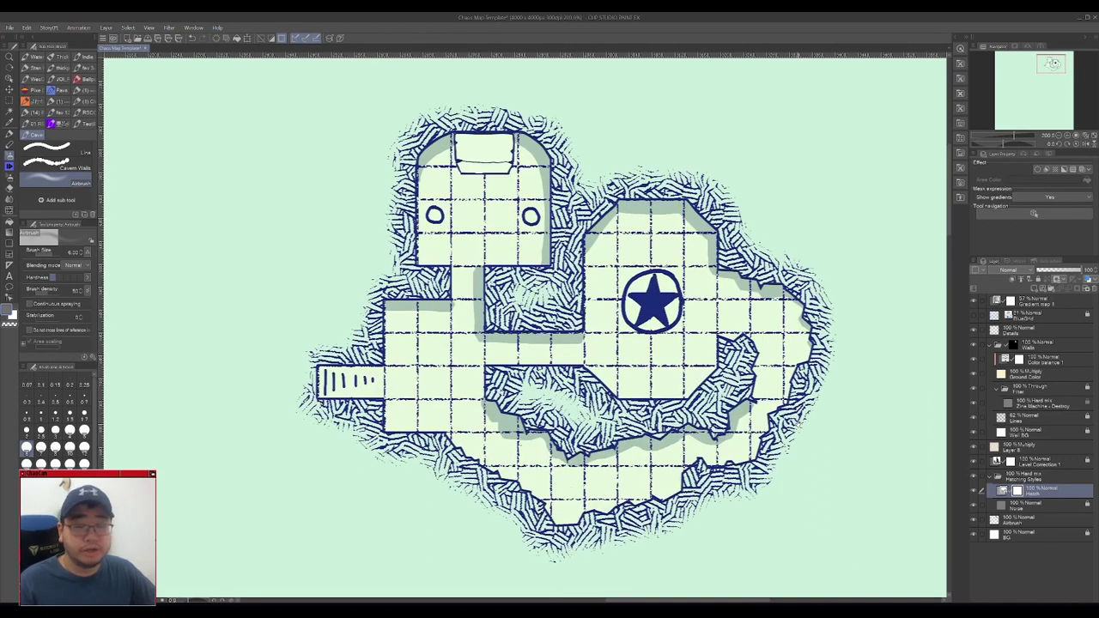